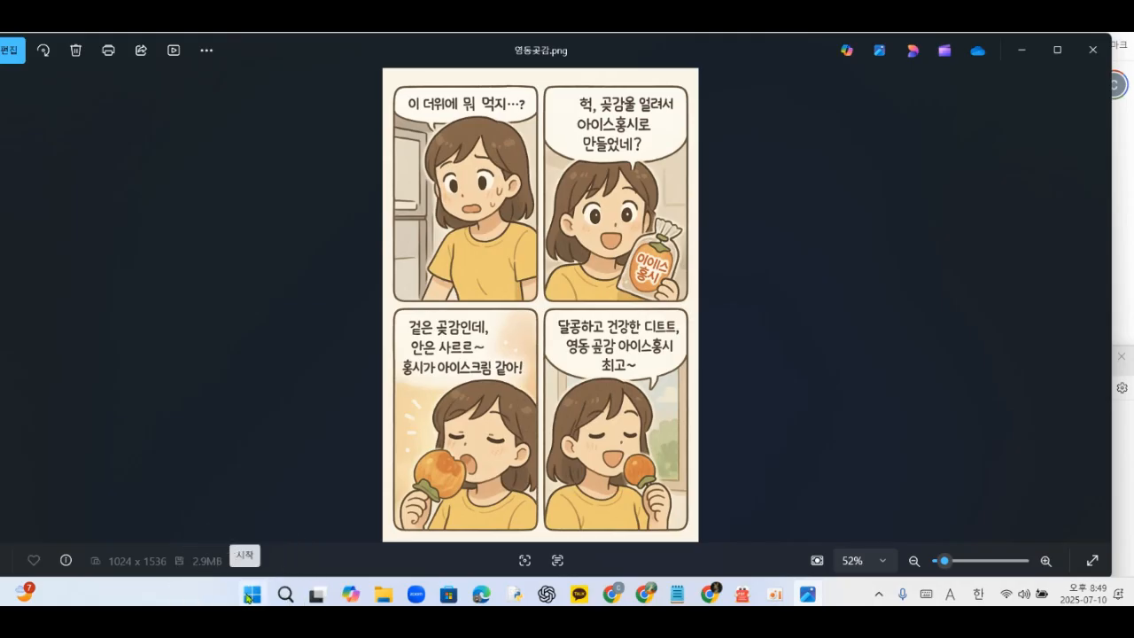
- Launch Paint from the Start menu
click(249, 598)
scroll(532, 226, down, 1)
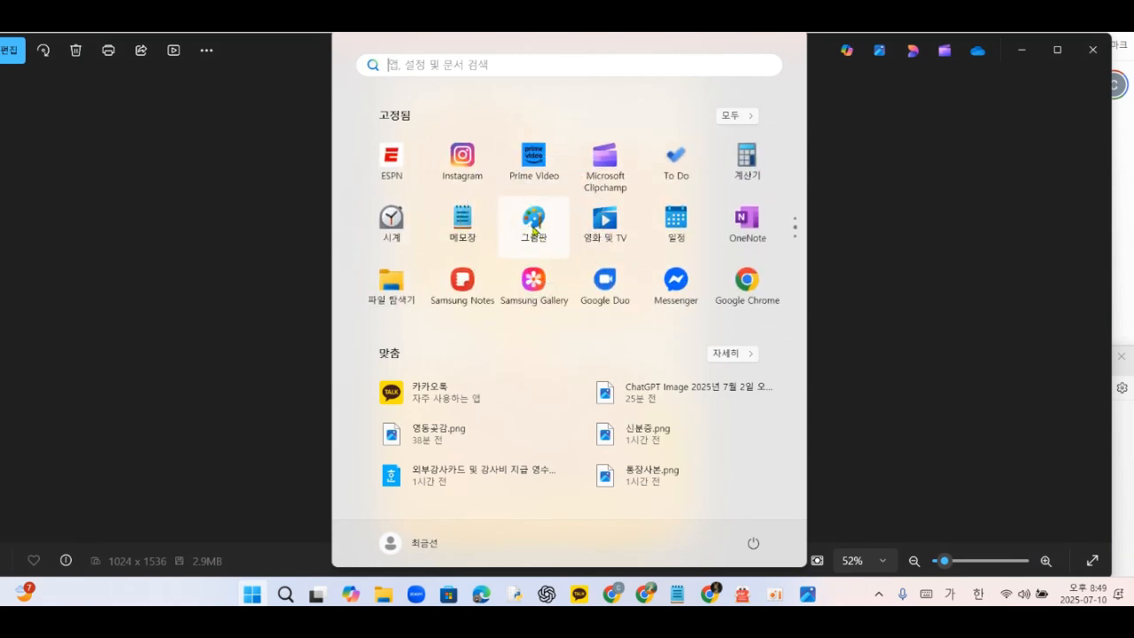
click(532, 228)
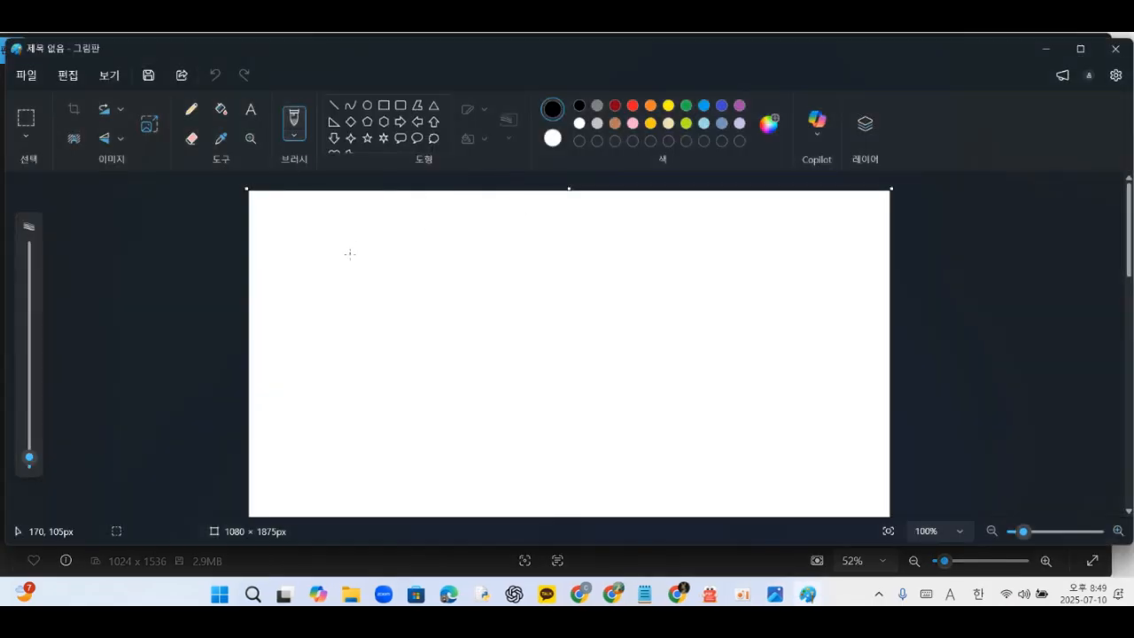
- Open the image 영동곶감.png from the Downloads folder
click(30, 78)
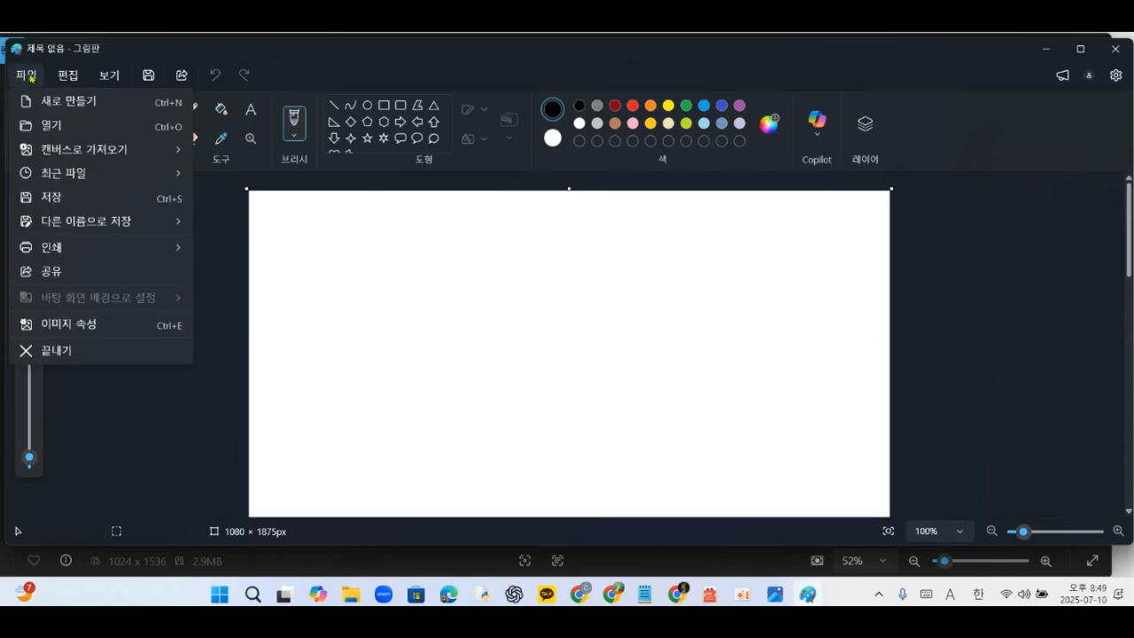
click(41, 129)
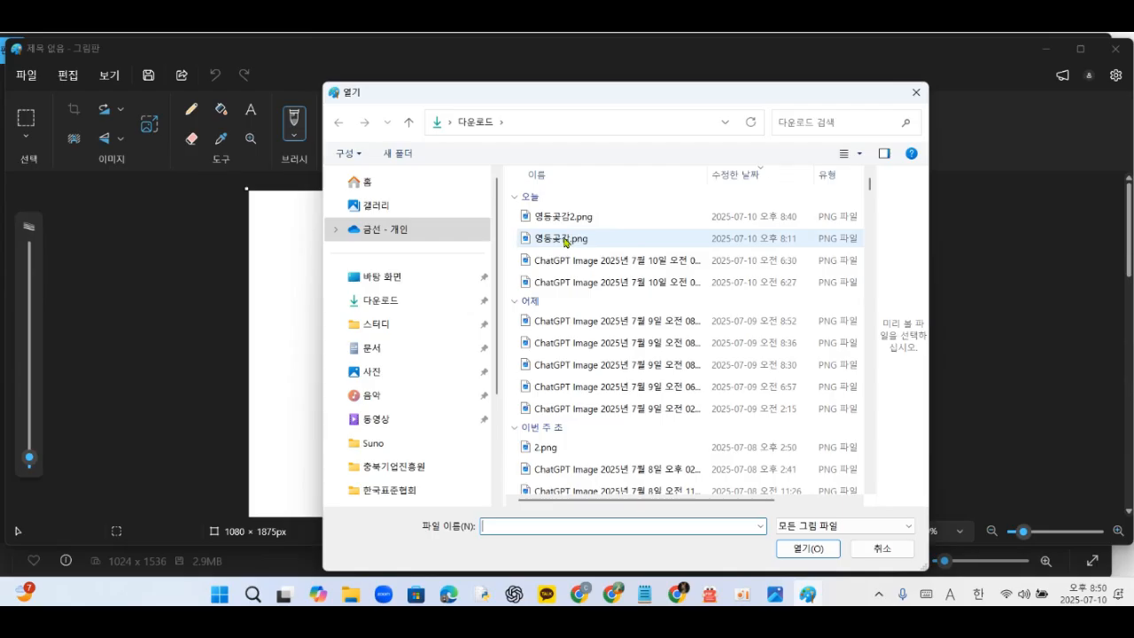
click(564, 241)
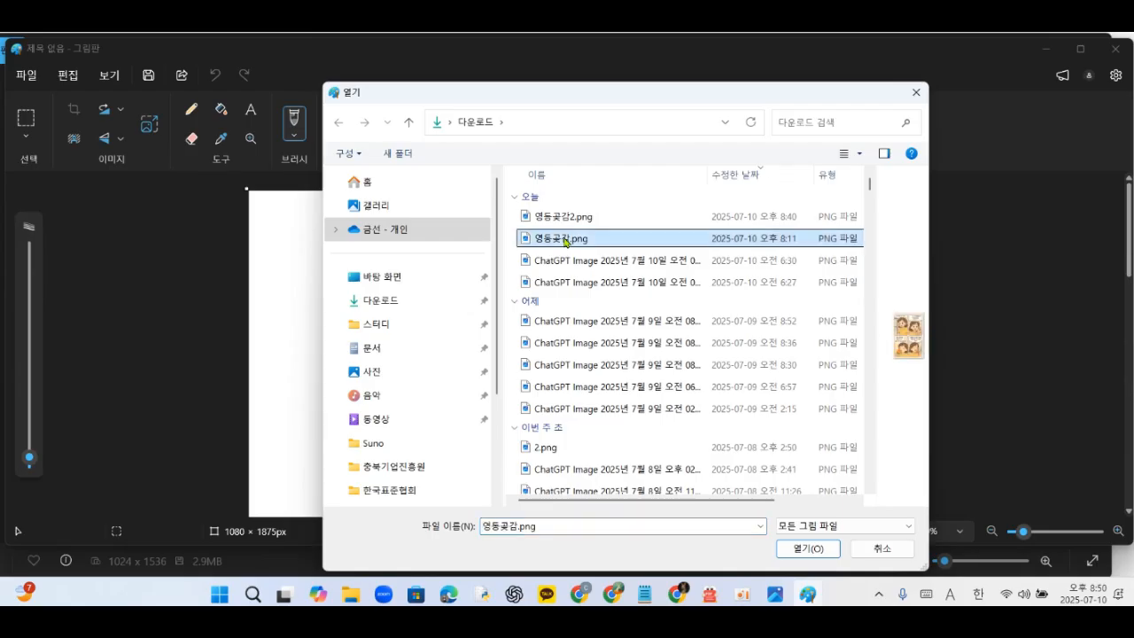
click(808, 549)
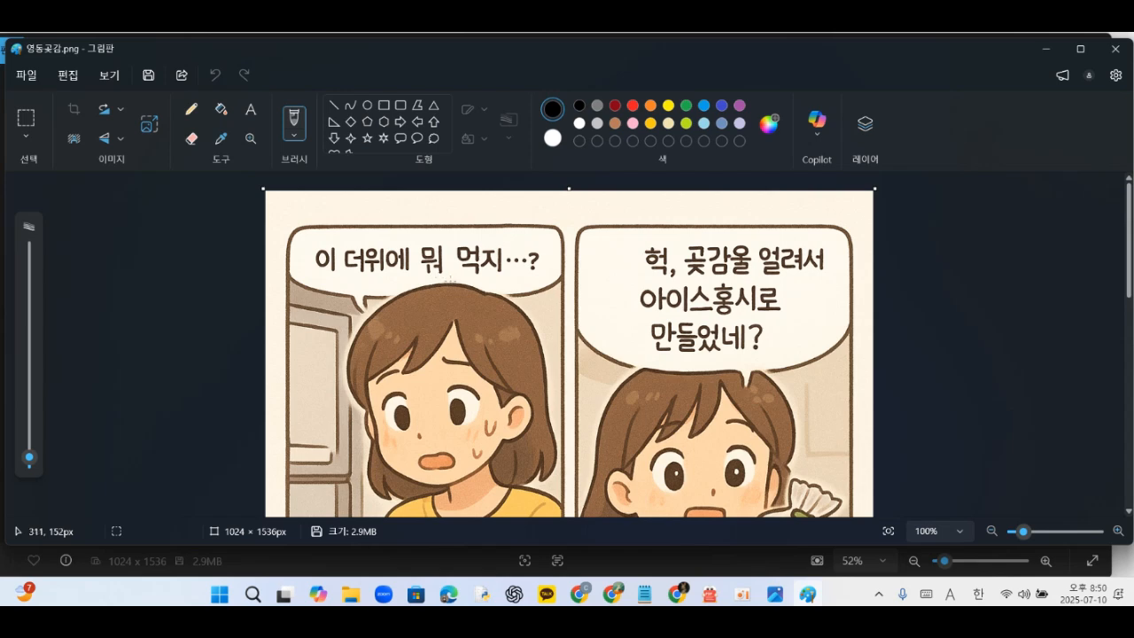
- Scroll and zoom through the comic to examine the text in its speech bubbles
scroll(447, 280, down, 10)
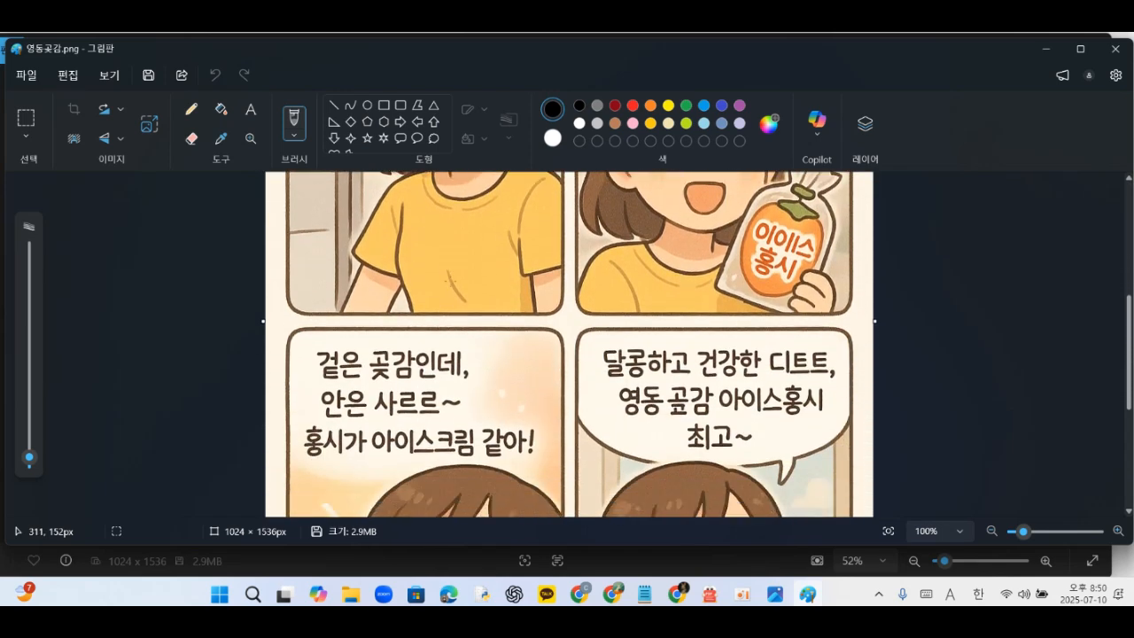
scroll(450, 280, up, 10)
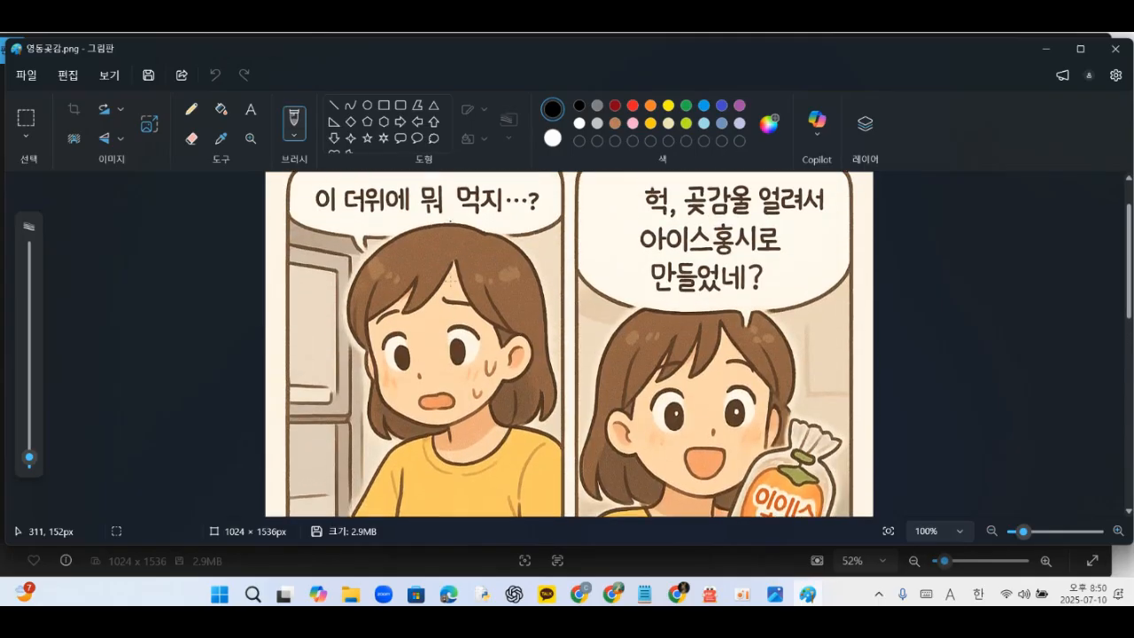
scroll(450, 280, down, 10)
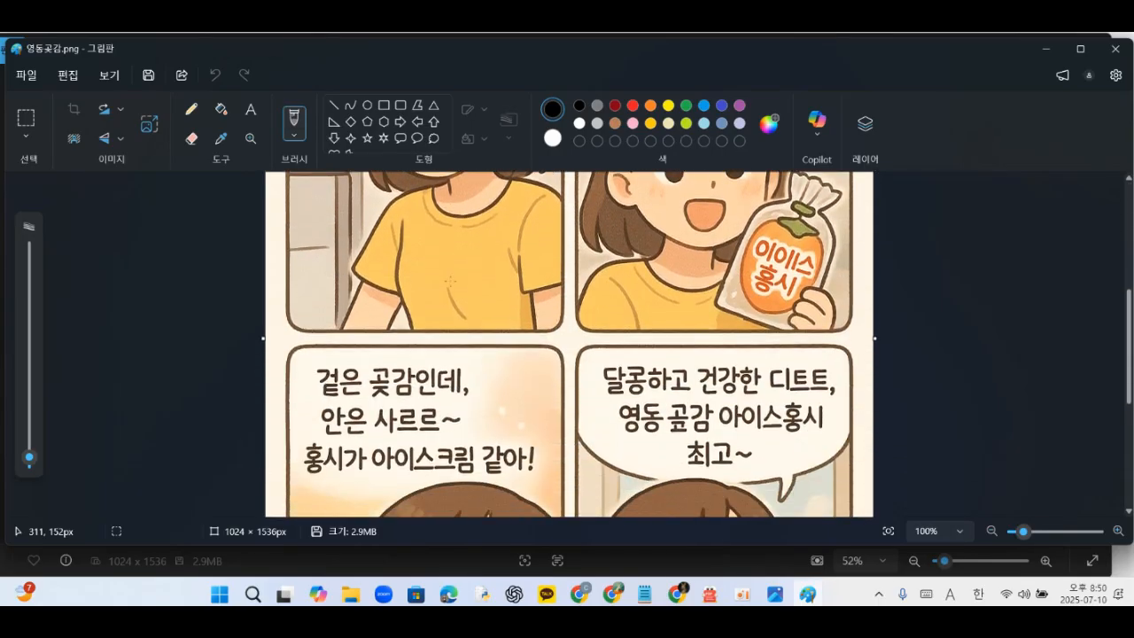
scroll(450, 280, up, 6)
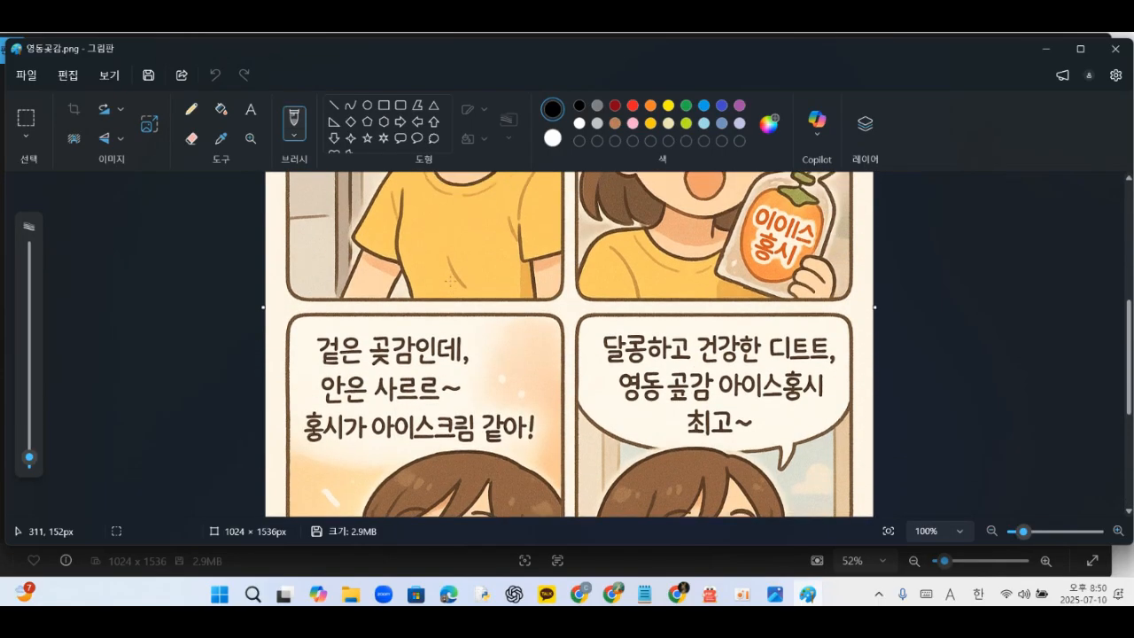
scroll(450, 280, up, 2)
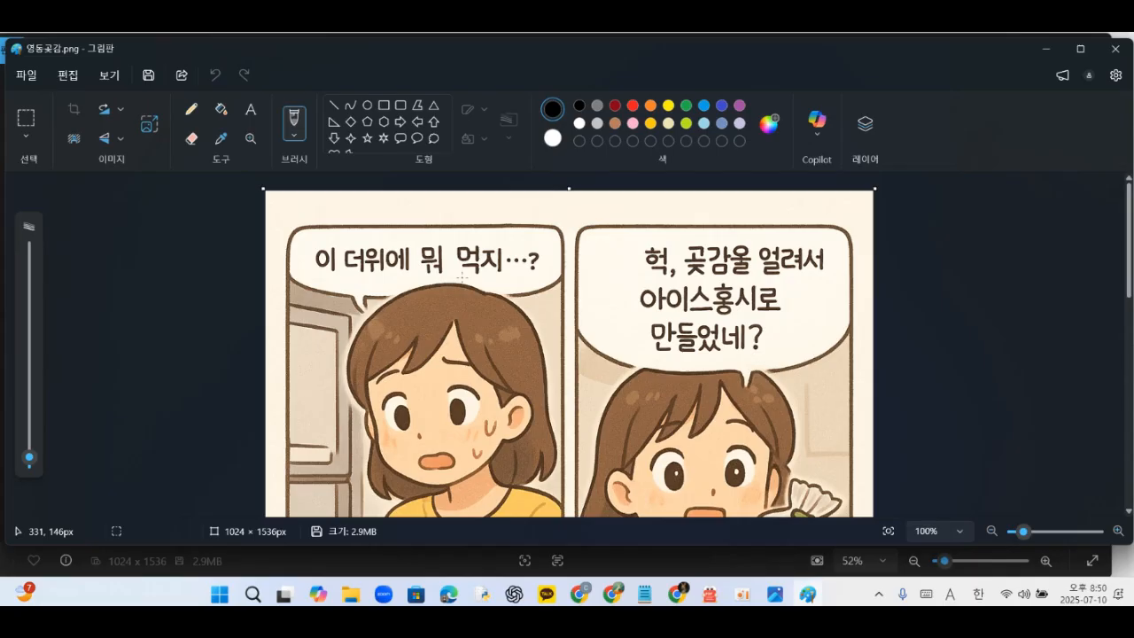
scroll(461, 277, up, 3)
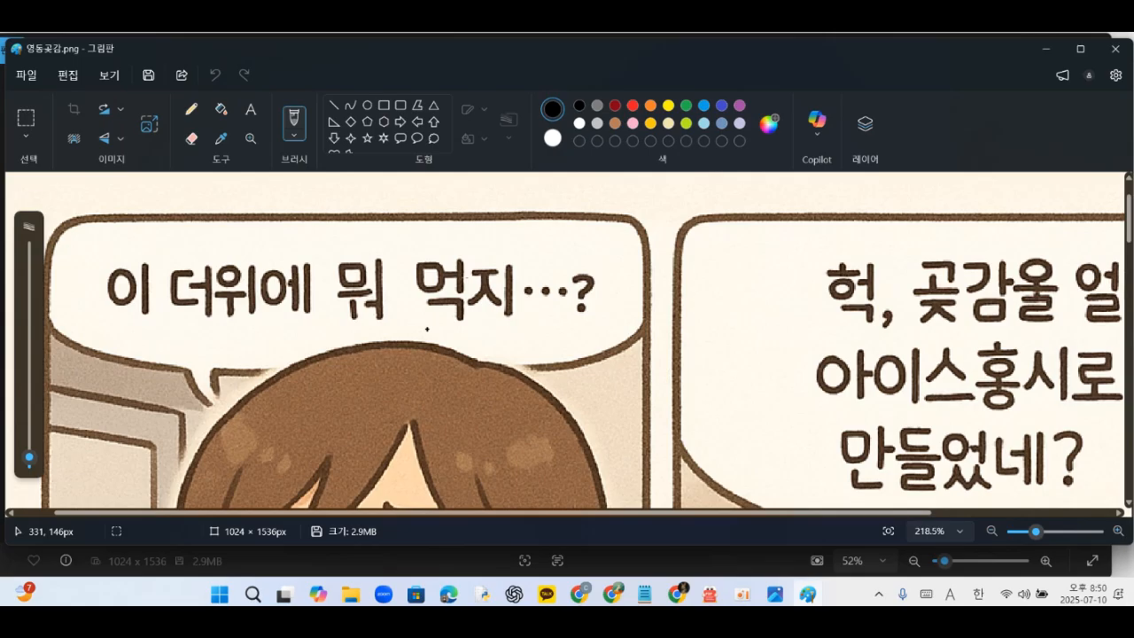
scroll(427, 328, down, 3)
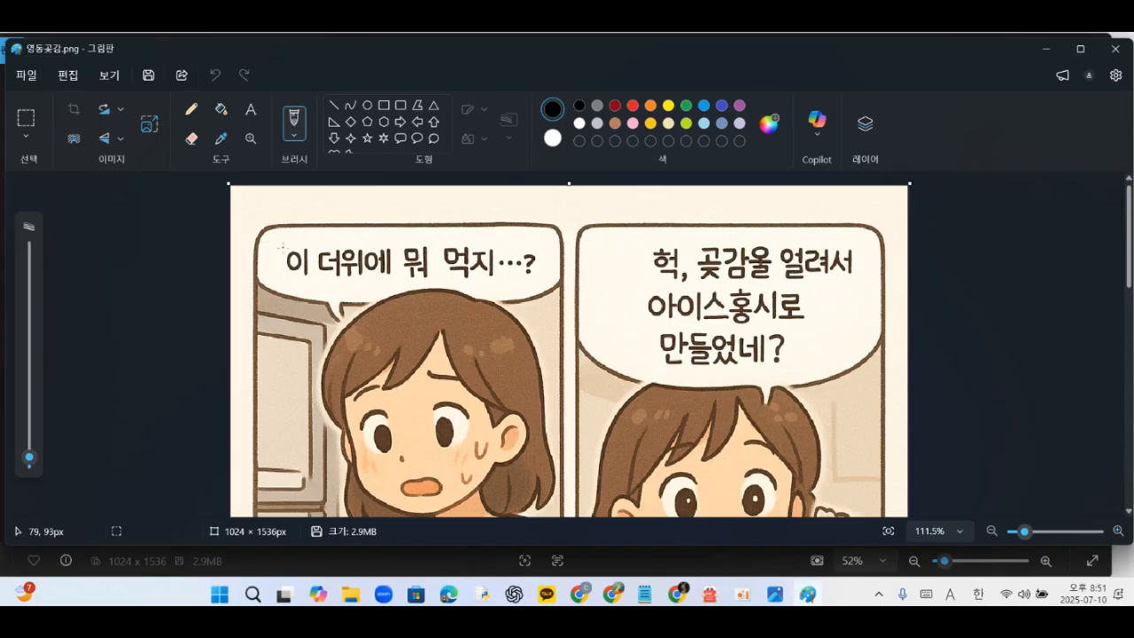
- Pick the first speech bubble's background colour with the color picker
click(225, 162)
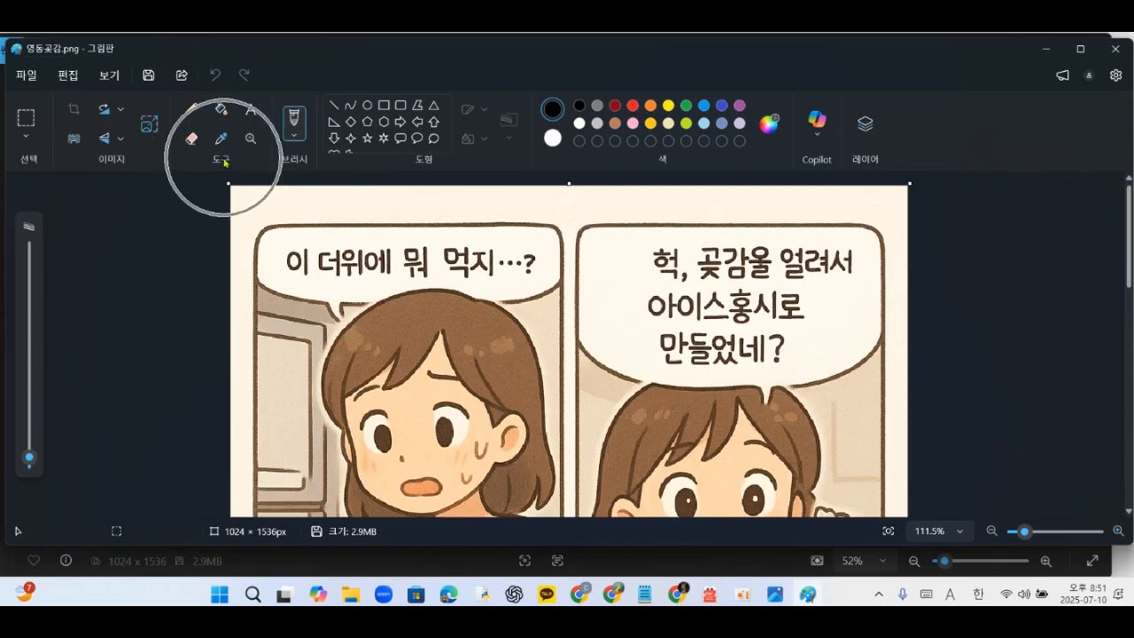
click(223, 159)
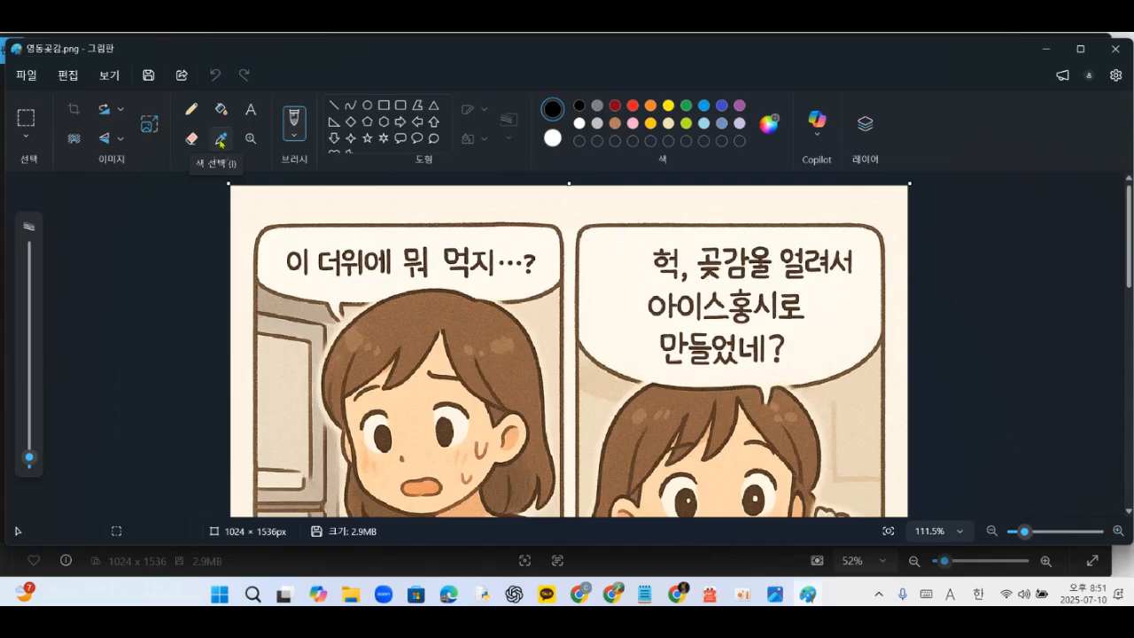
click(221, 140)
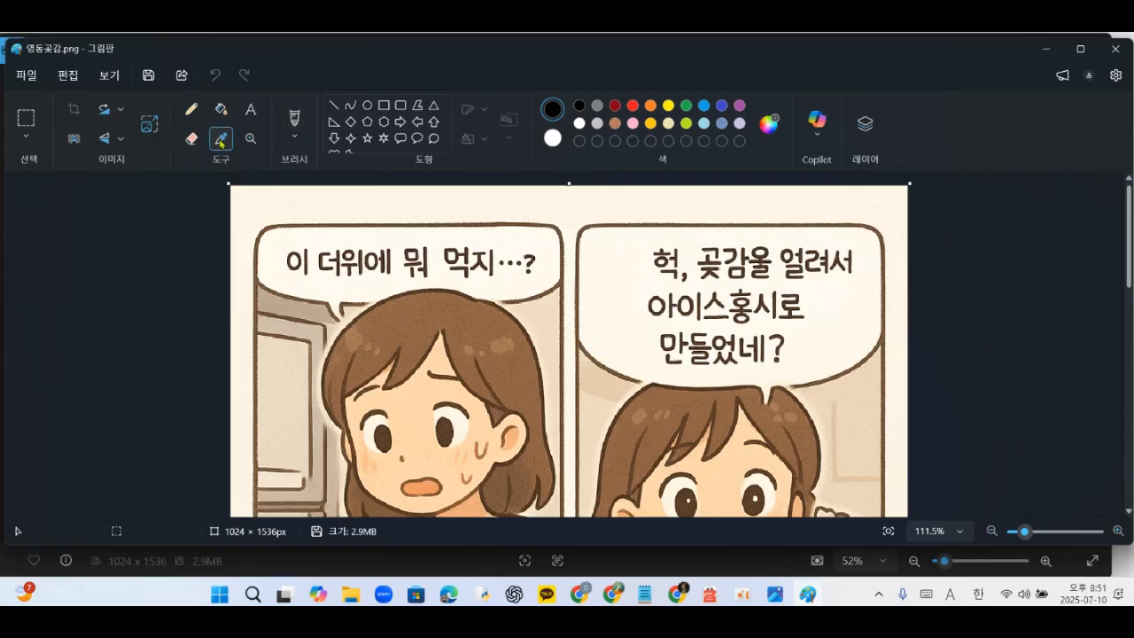
click(319, 237)
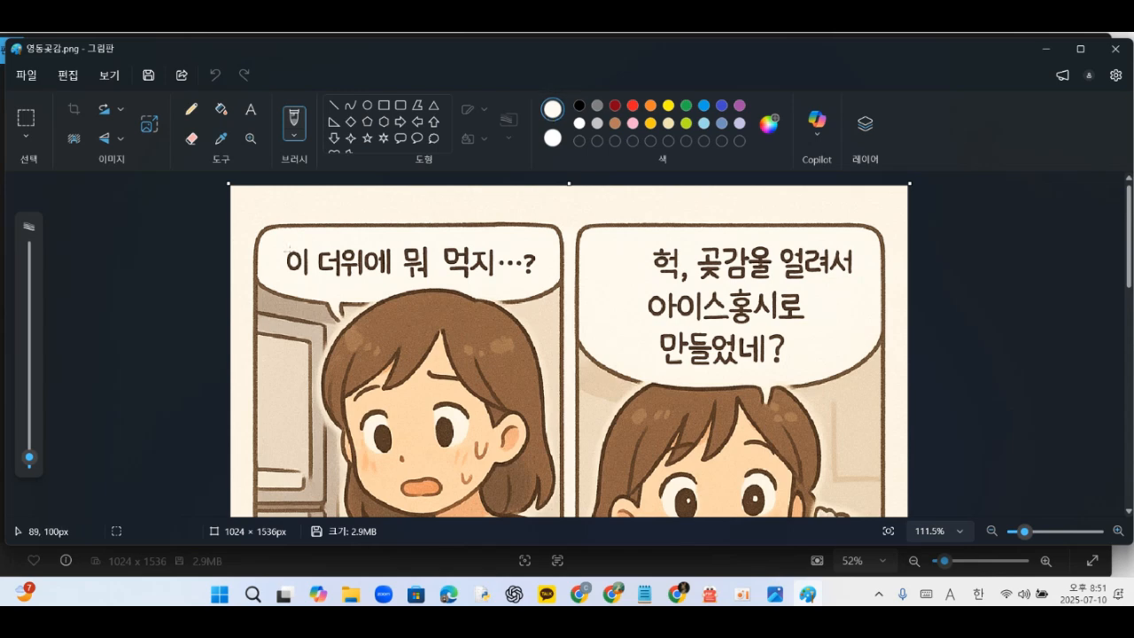
- Paint over the text in the top two speech bubbles with a 50 px brush in the picked bubble colour
click(294, 129)
click(30, 461)
mouse_move(30, 461)
mouse_down()
mouse_move(39, 314)
mouse_move(40, 380)
mouse_up()
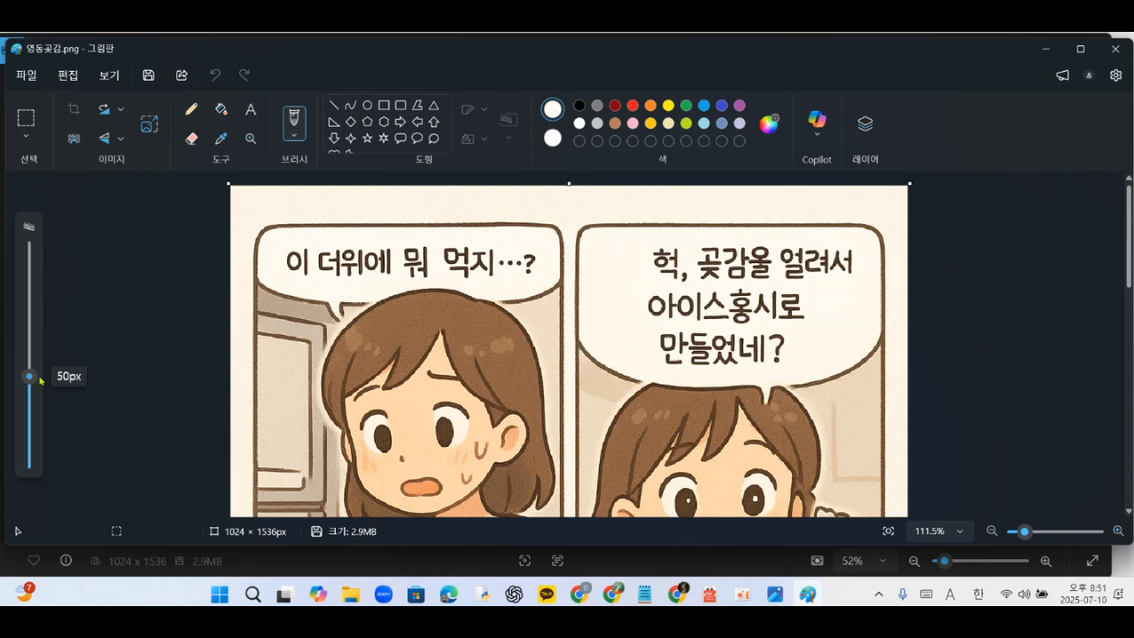
drag(296, 270, 302, 262)
key(ctrl+z)
key(ctrl+z)
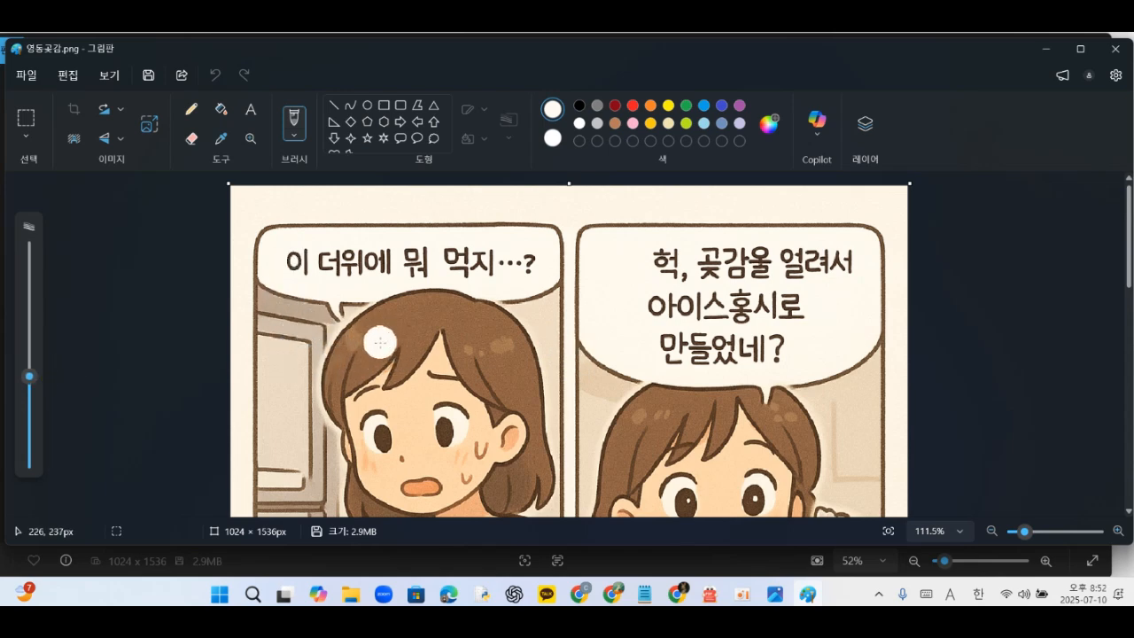
drag(294, 262, 524, 256)
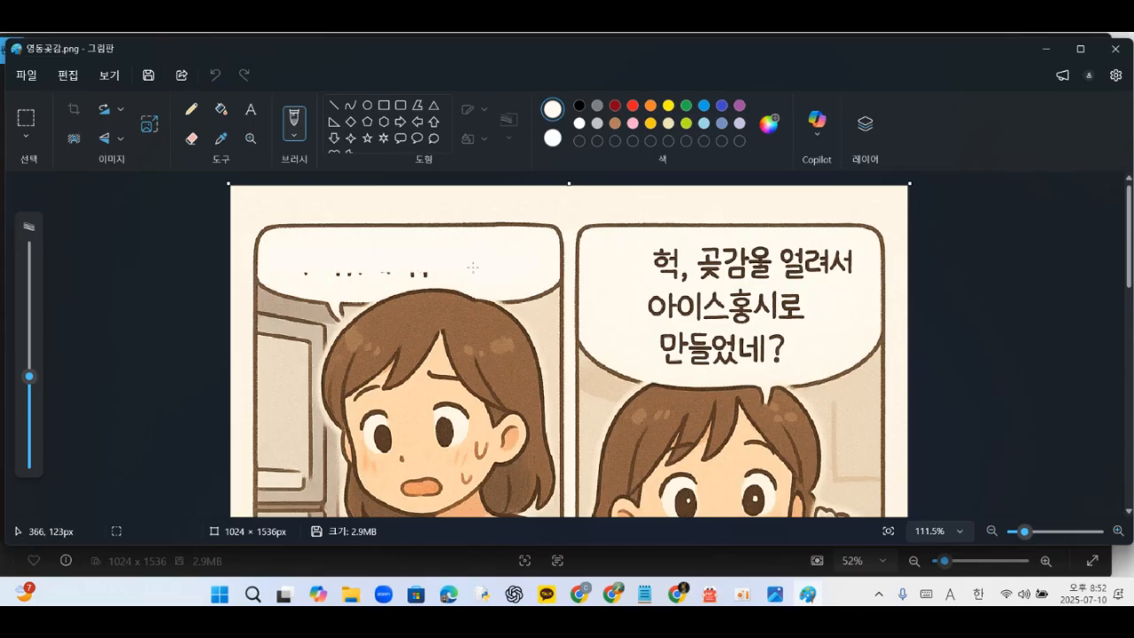
drag(389, 270, 340, 273)
drag(488, 260, 490, 260)
mouse_move(679, 262)
mouse_down()
mouse_move(711, 271)
mouse_move(726, 250)
mouse_move(848, 258)
mouse_move(653, 288)
mouse_move(651, 300)
mouse_move(808, 279)
mouse_move(785, 298)
mouse_move(660, 313)
mouse_move(800, 309)
mouse_move(804, 318)
mouse_move(658, 346)
mouse_move(786, 338)
mouse_move(788, 349)
mouse_move(660, 349)
mouse_up()
- Scroll through the comic to inspect the cleared speech bubbles
scroll(676, 310, down, 5)
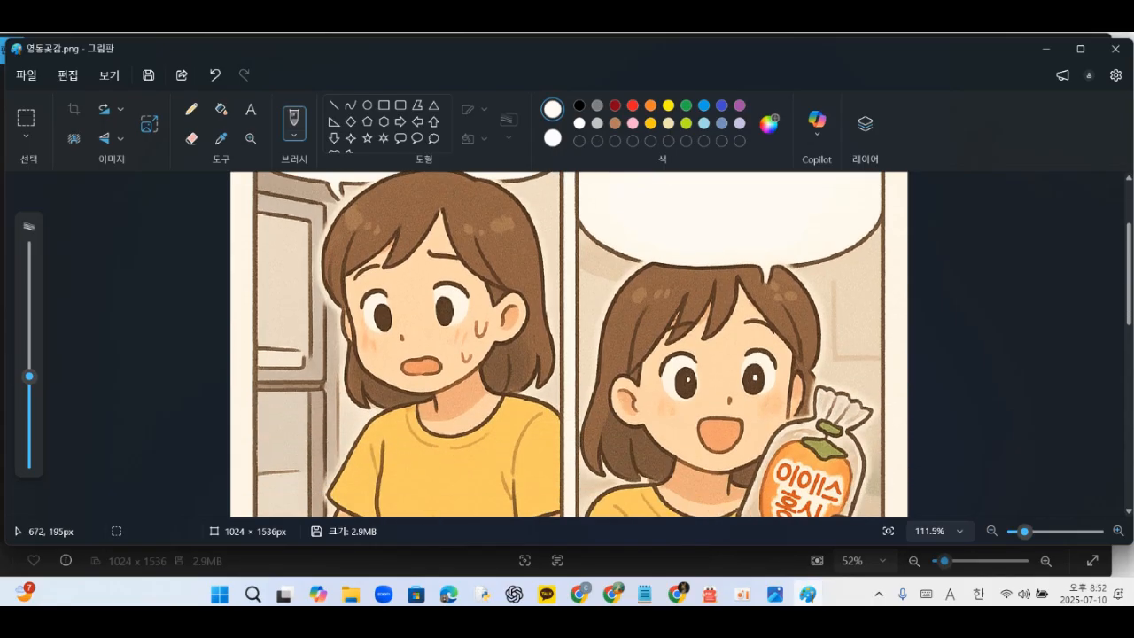
scroll(676, 310, down, 2)
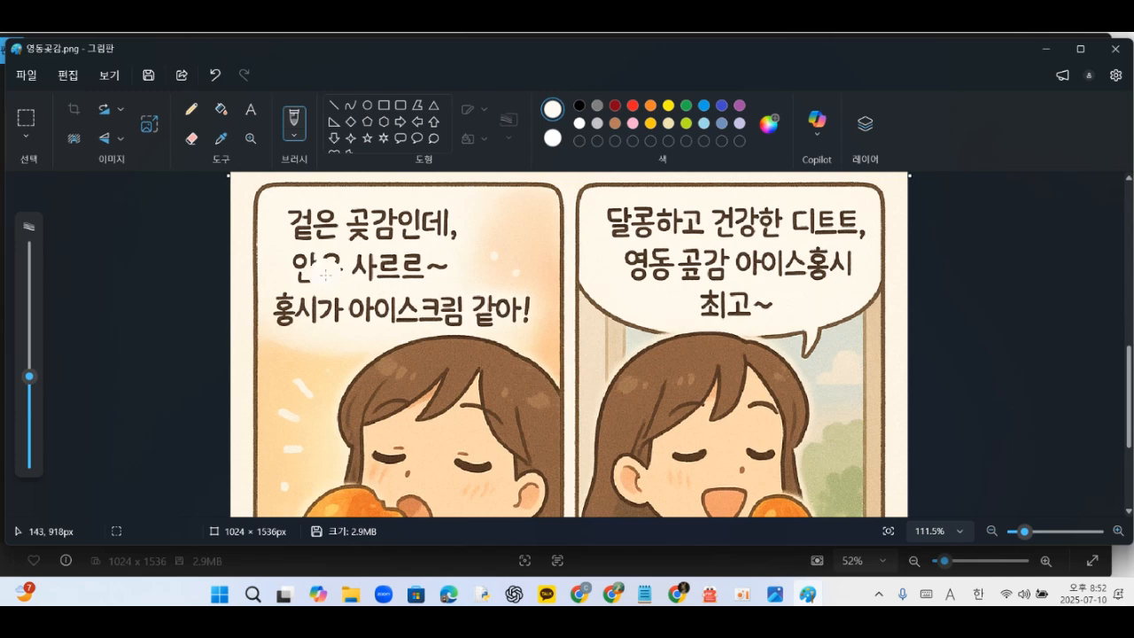
scroll(398, 284, up, 8)
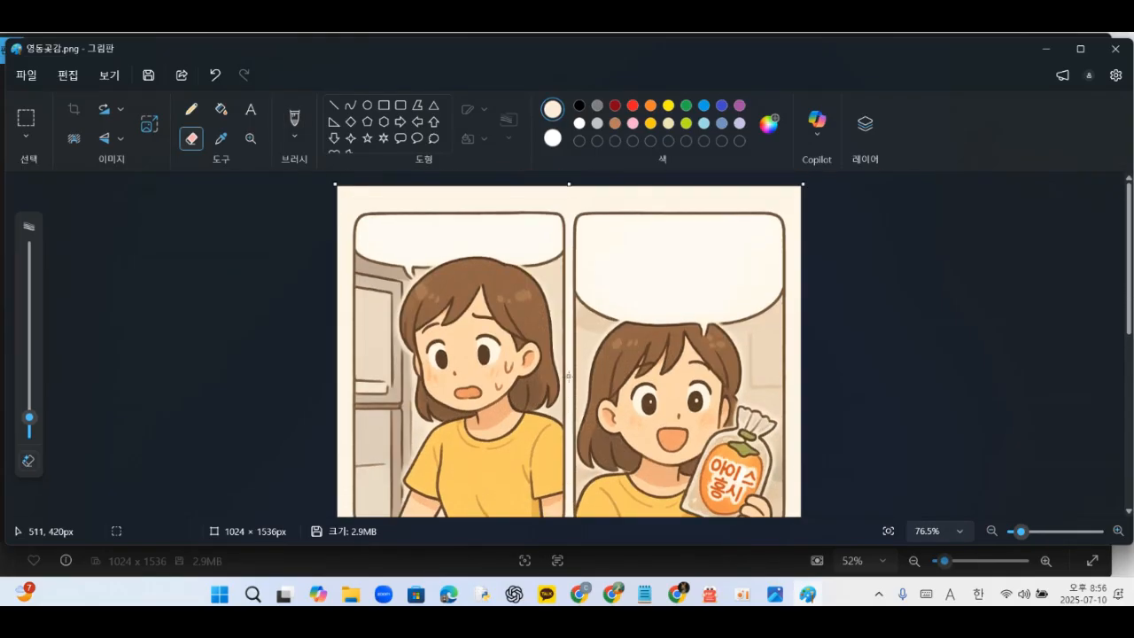
scroll(568, 374, down, 5)
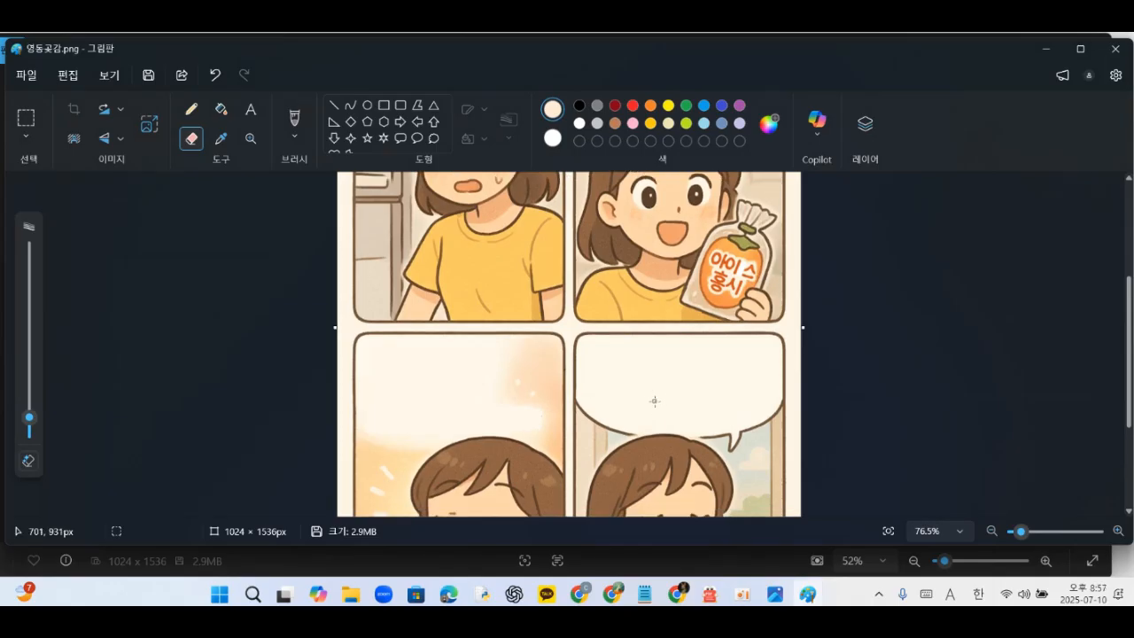
scroll(655, 401, down, 3)
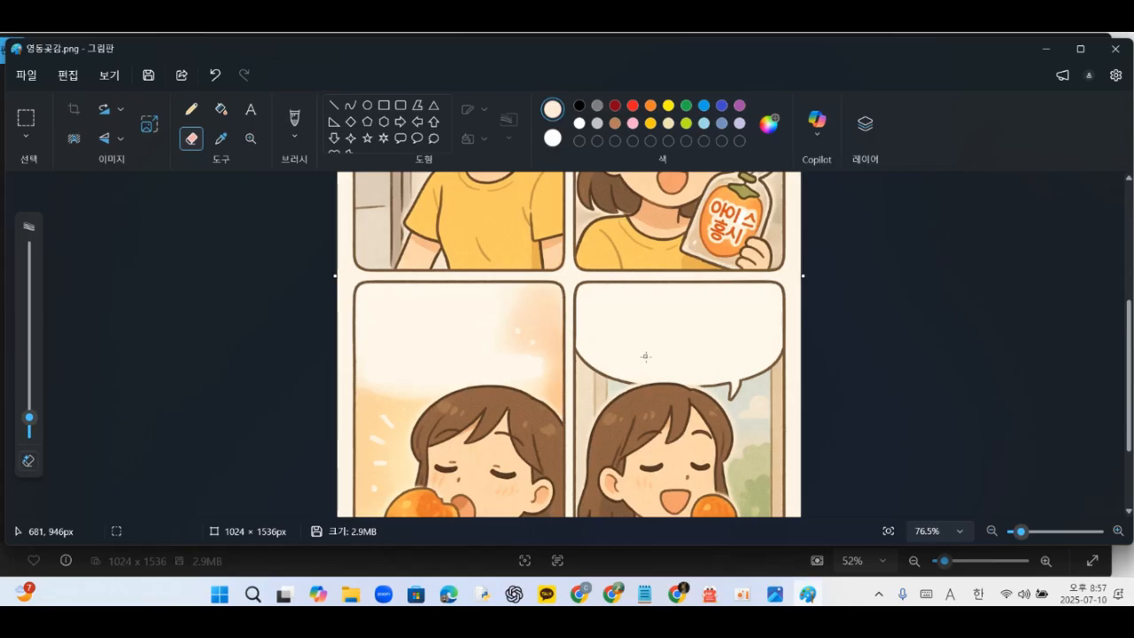
scroll(645, 356, up, 6)
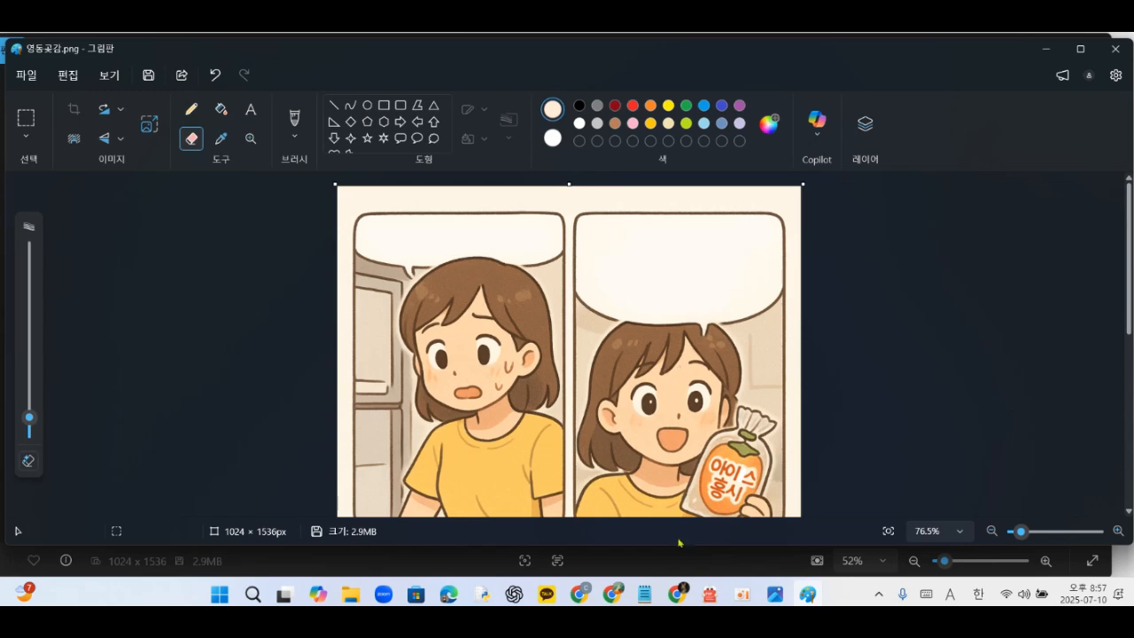
- Switch to Notepad and copy the line "이 더위에 뭐 먹지…?"
click(645, 594)
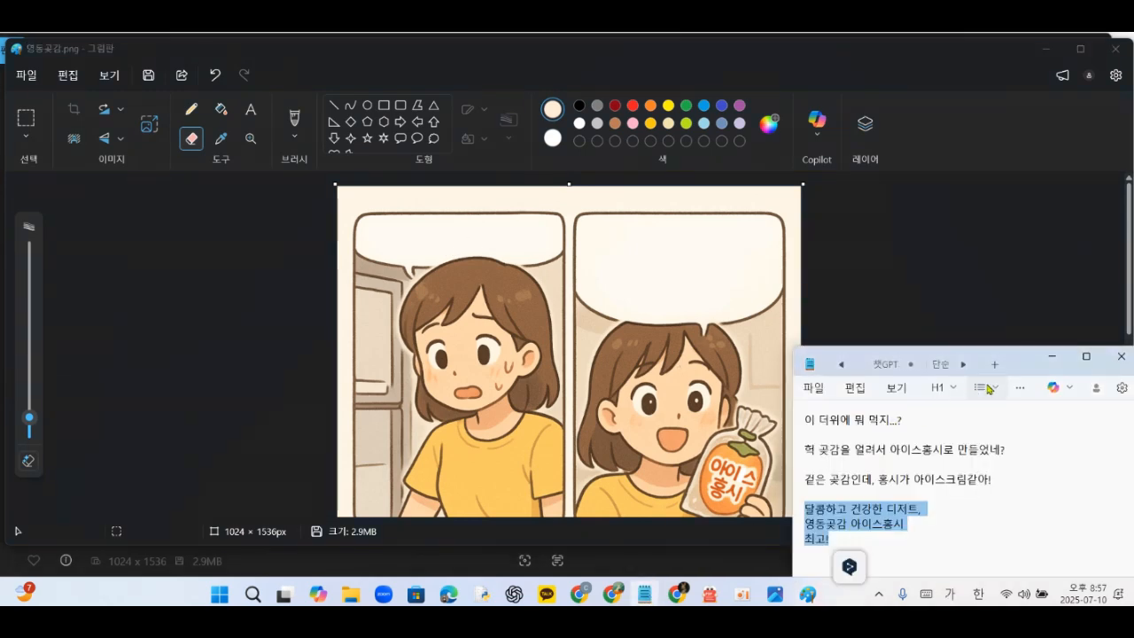
click(833, 434)
drag(805, 421, 904, 423)
key(ctrl+c)
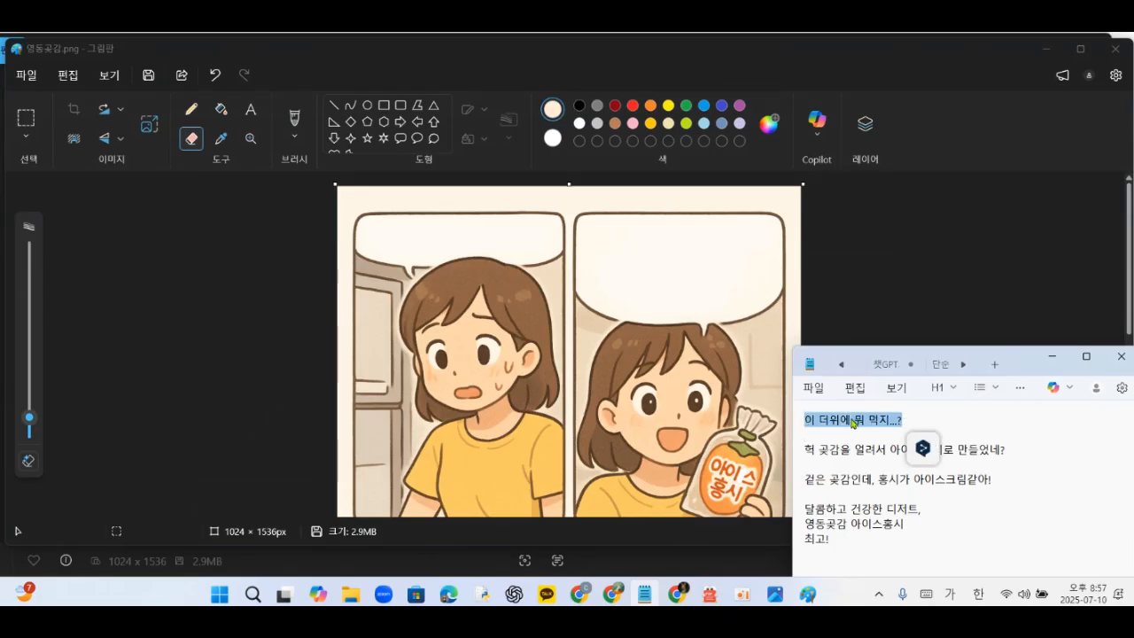
right_click(854, 423)
click(895, 100)
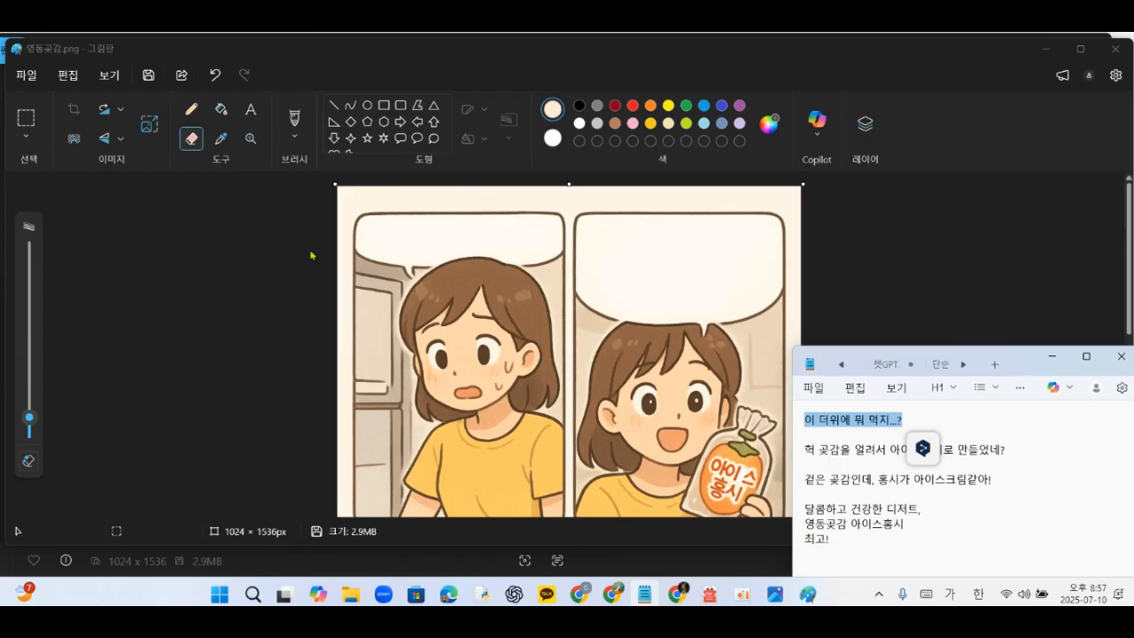
- Create a black text box inside the first speech bubble and paste the copied line into it
click(250, 115)
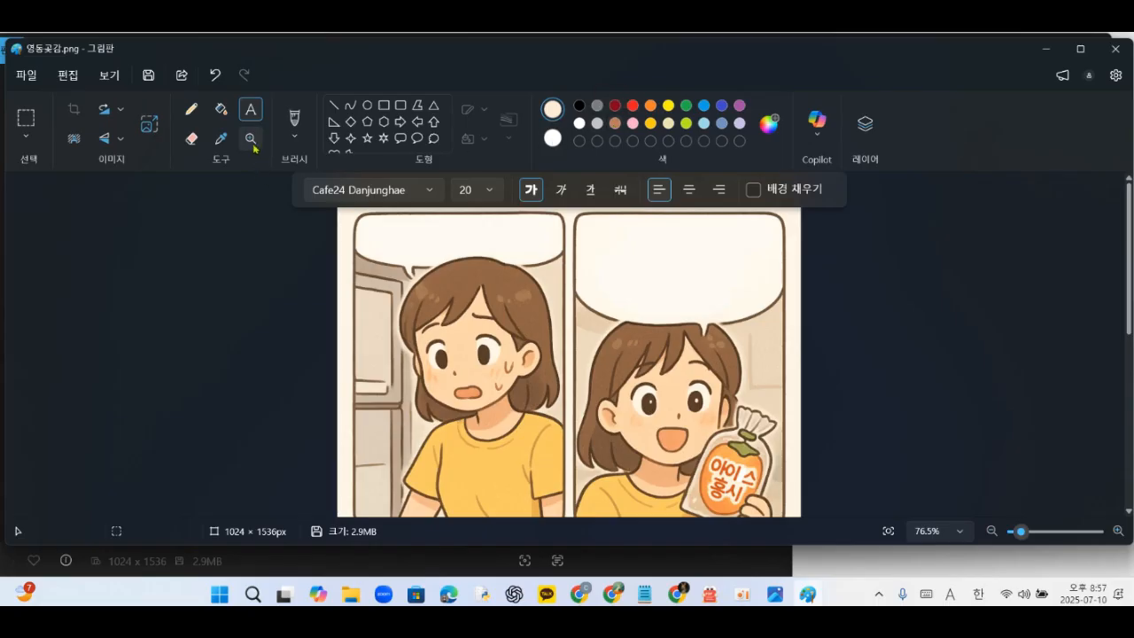
click(579, 107)
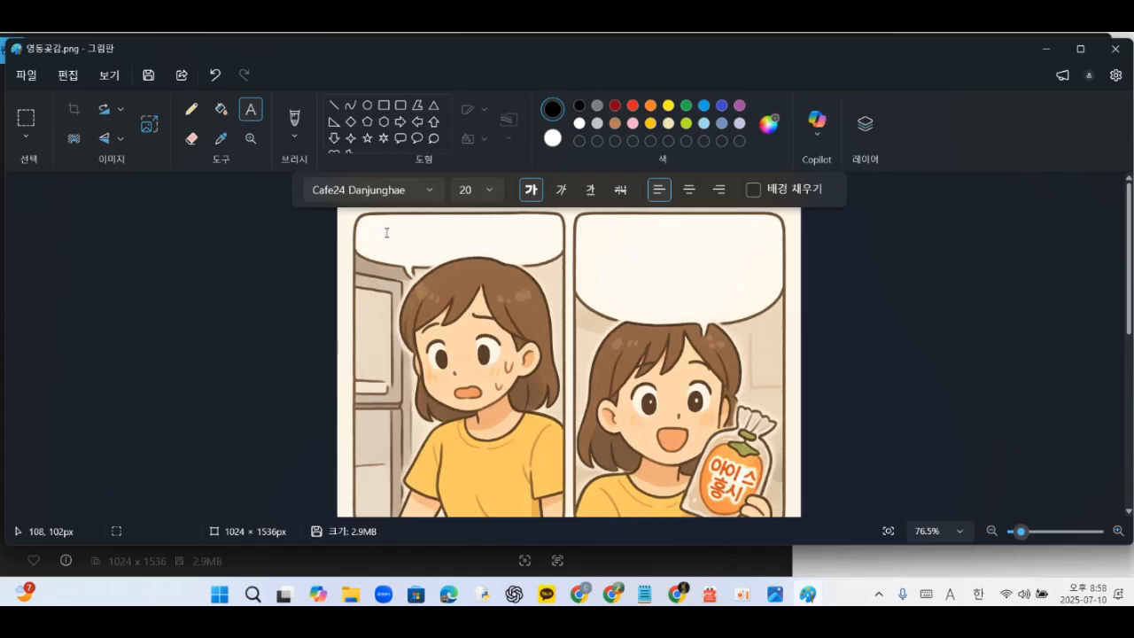
drag(386, 231, 497, 246)
key(ctrl+v)
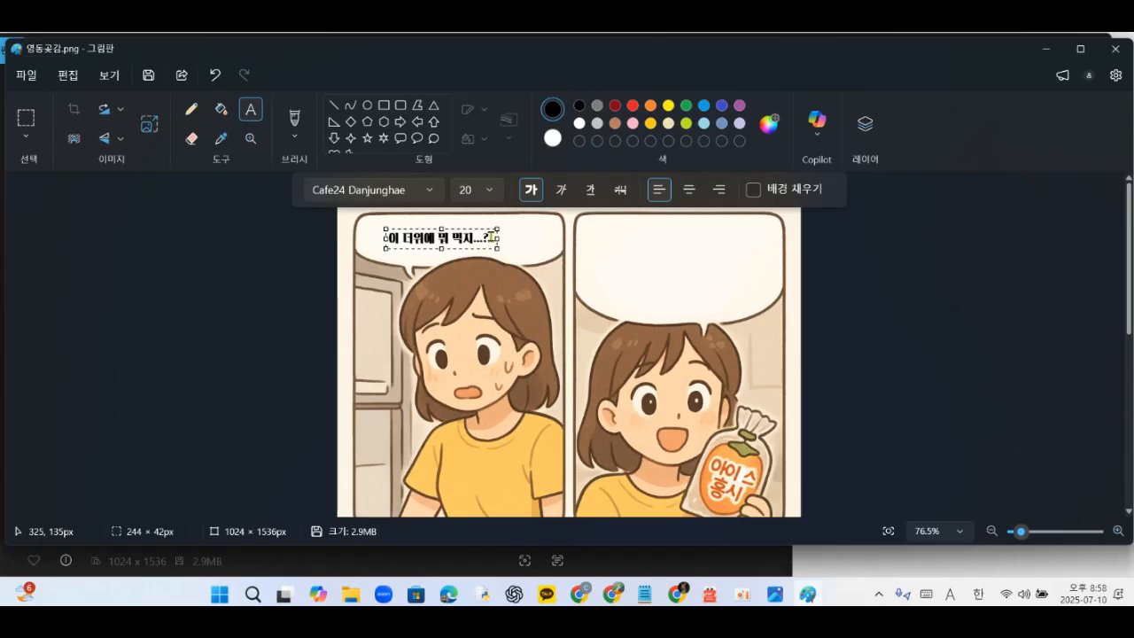
- Set the pasted text's font size to 24
drag(491, 237, 387, 238)
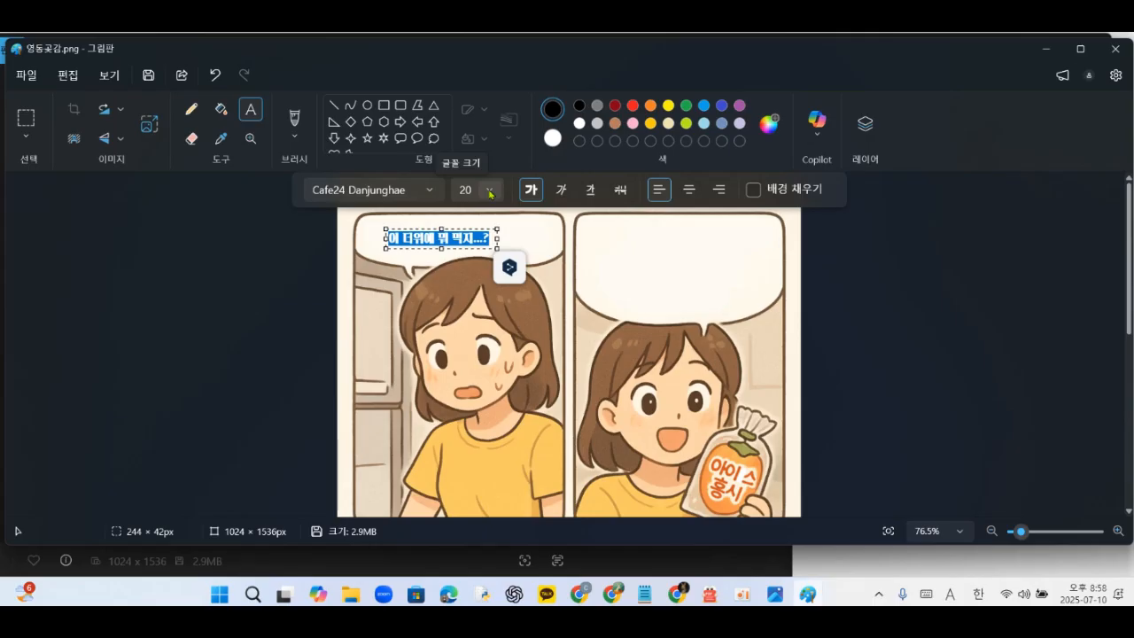
click(489, 193)
scroll(473, 407, down, 2)
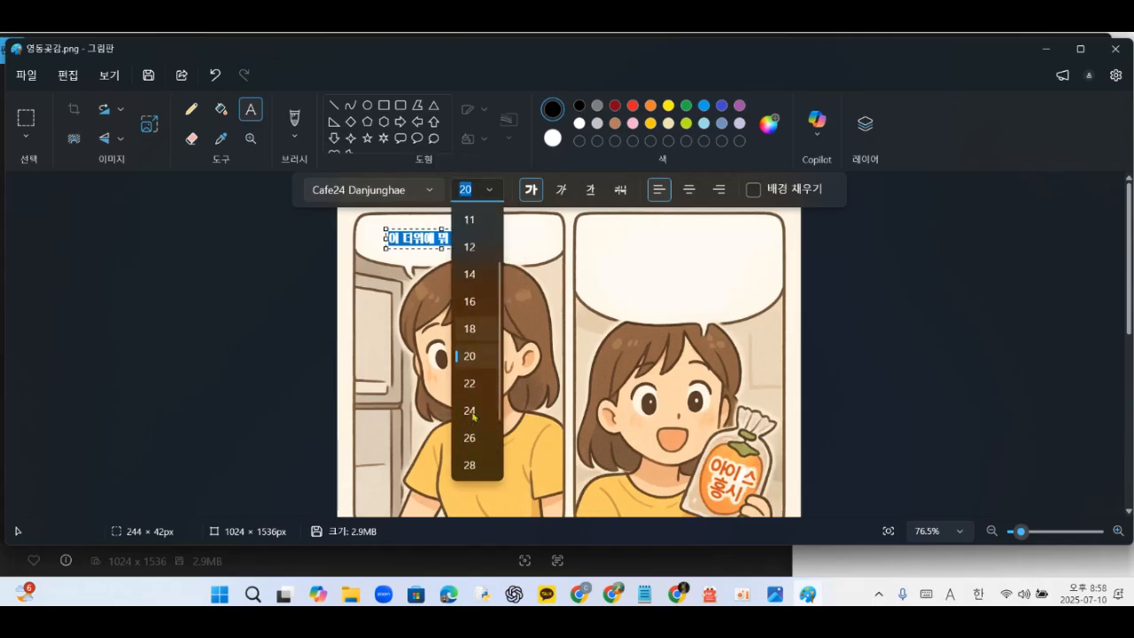
click(471, 411)
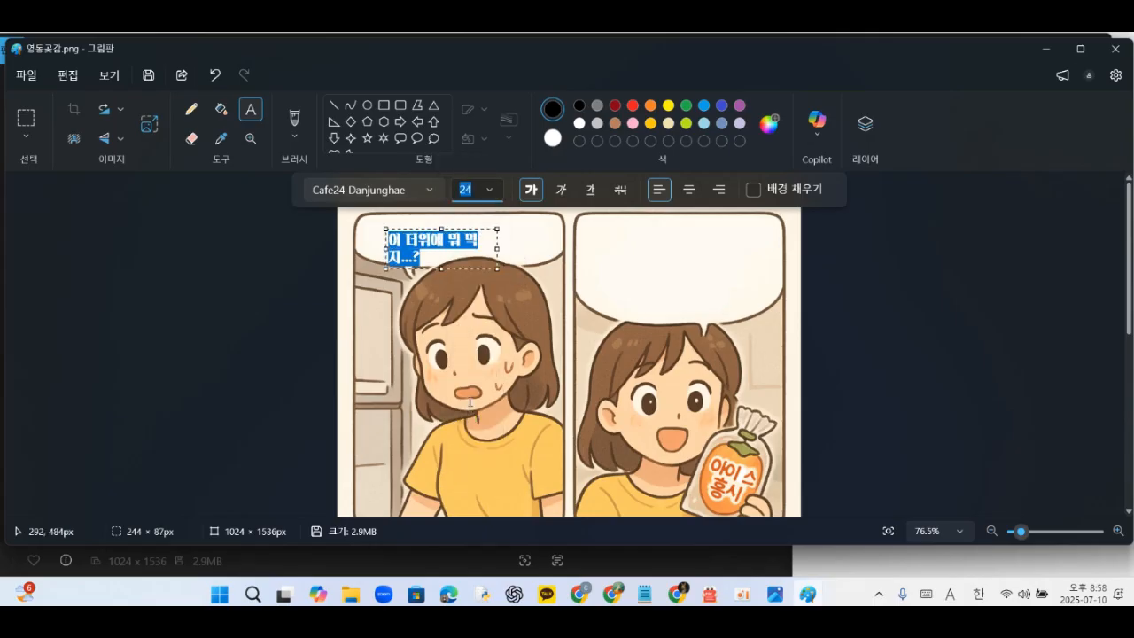
- Widen the first bubble's text box so the line fits on a single row, keeping the Cafe24 Danjunghae font
drag(496, 250, 526, 246)
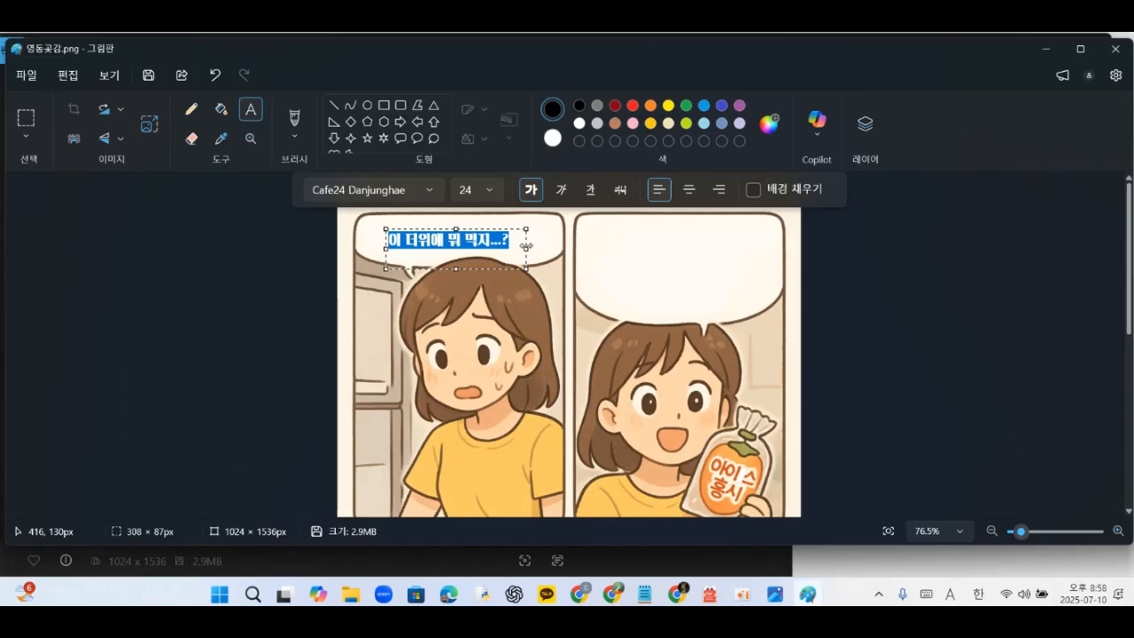
click(429, 192)
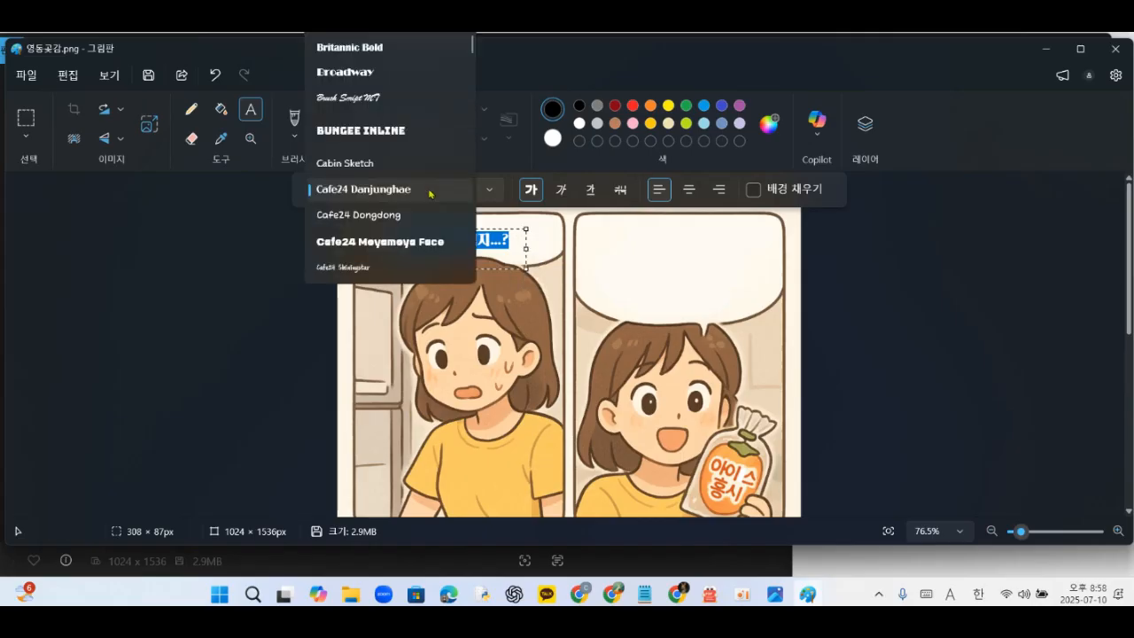
click(365, 191)
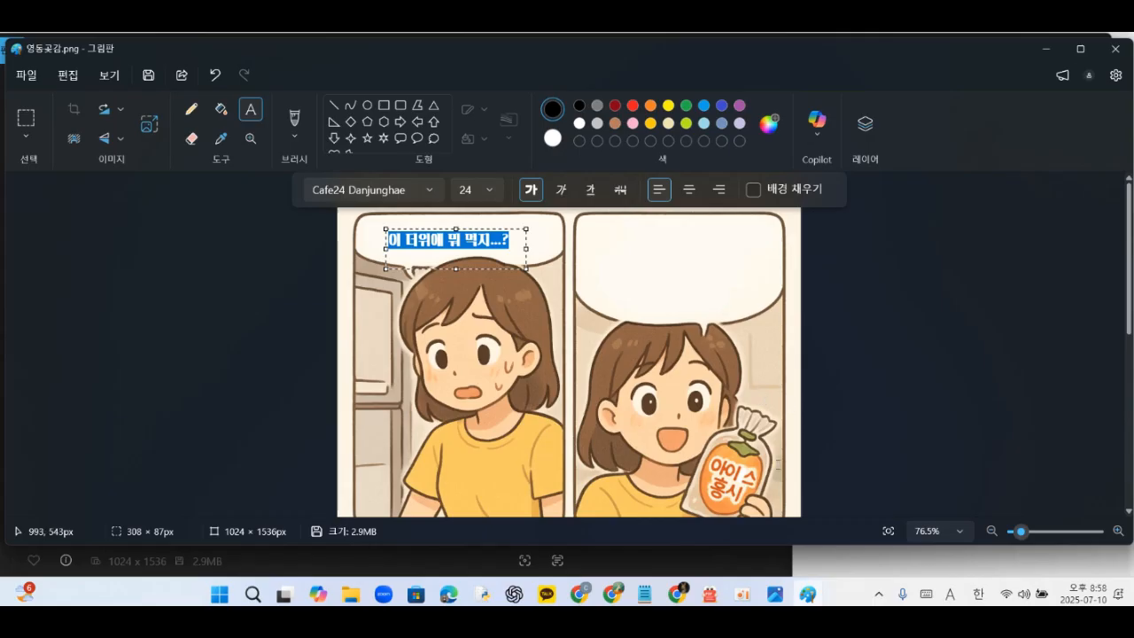
- In Notepad, add an exclamation mark after "헉" in the second line and copy that whole line
click(644, 593)
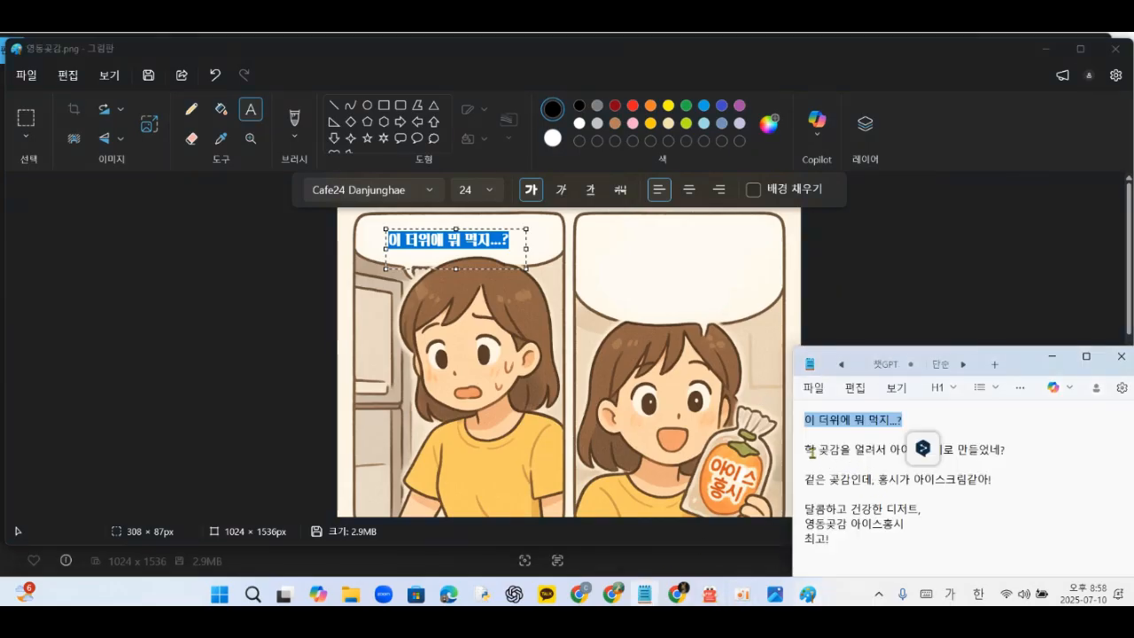
click(812, 452)
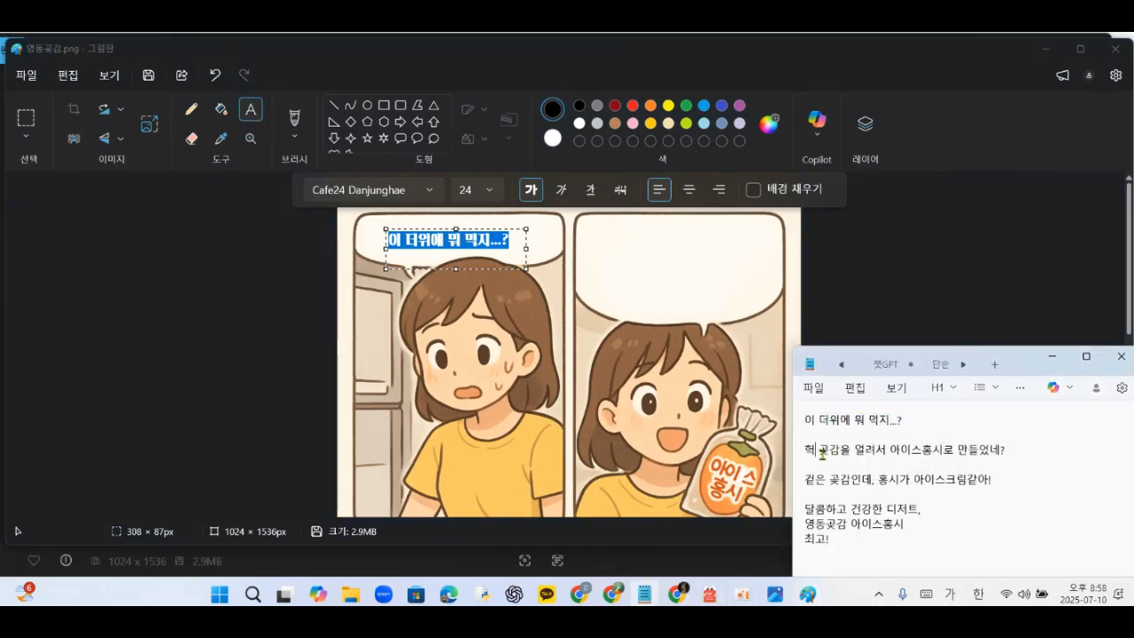
text(!)
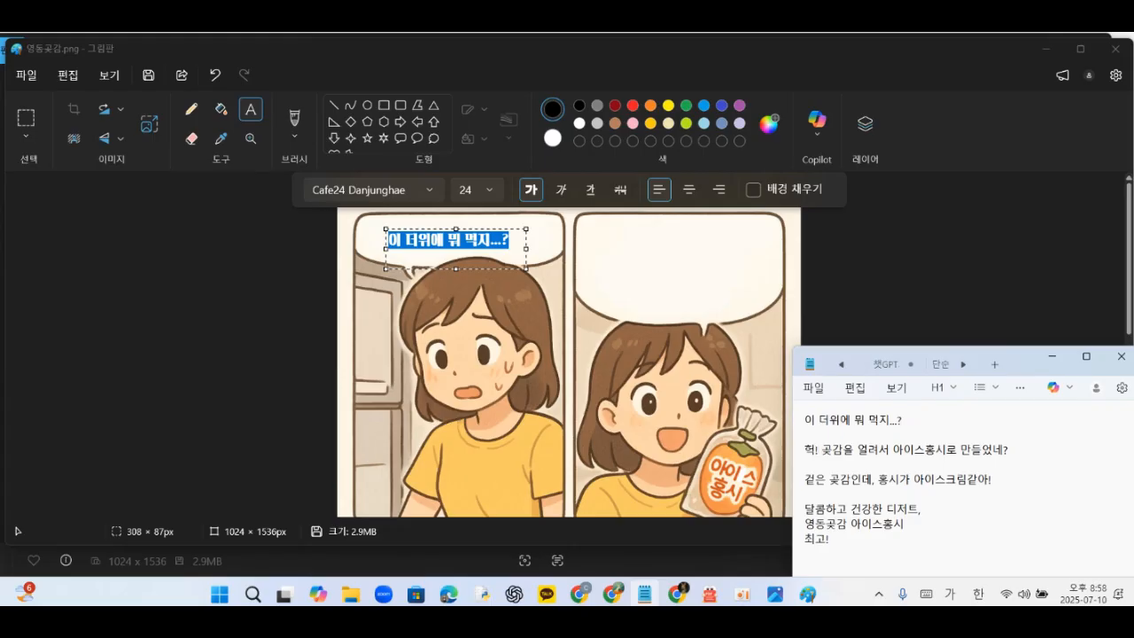
drag(808, 445, 1016, 457)
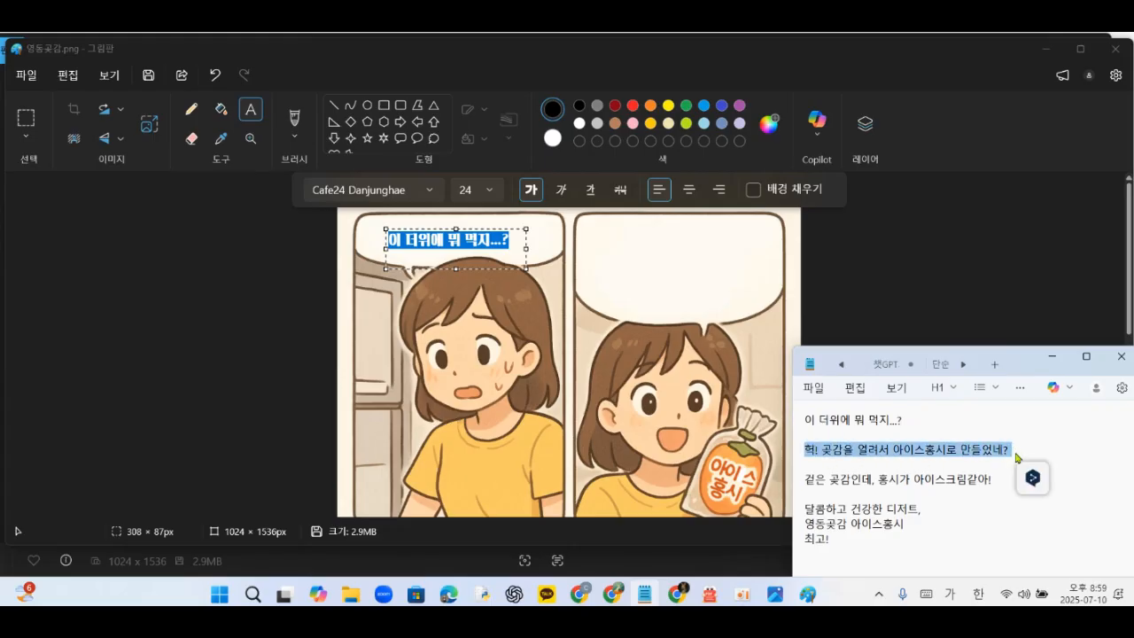
- Paste the copied line into a new text box in the second bubble, widening it to two rows and nudging it lower
click(609, 236)
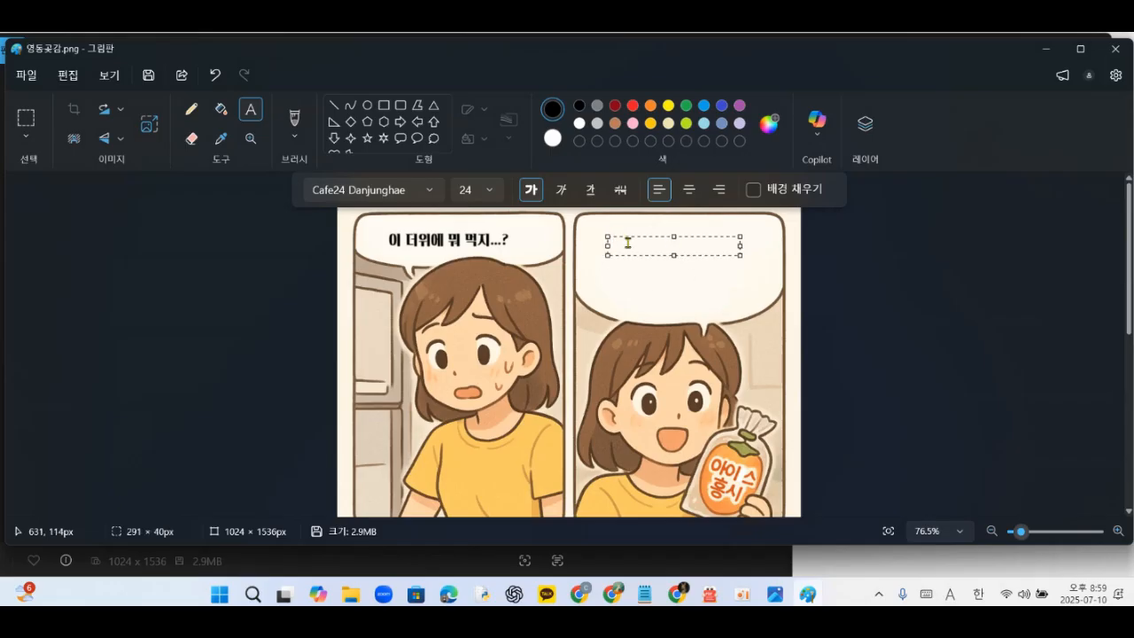
text(헉! 곶감을 얼려서 아이스홍시로 만들었네?)
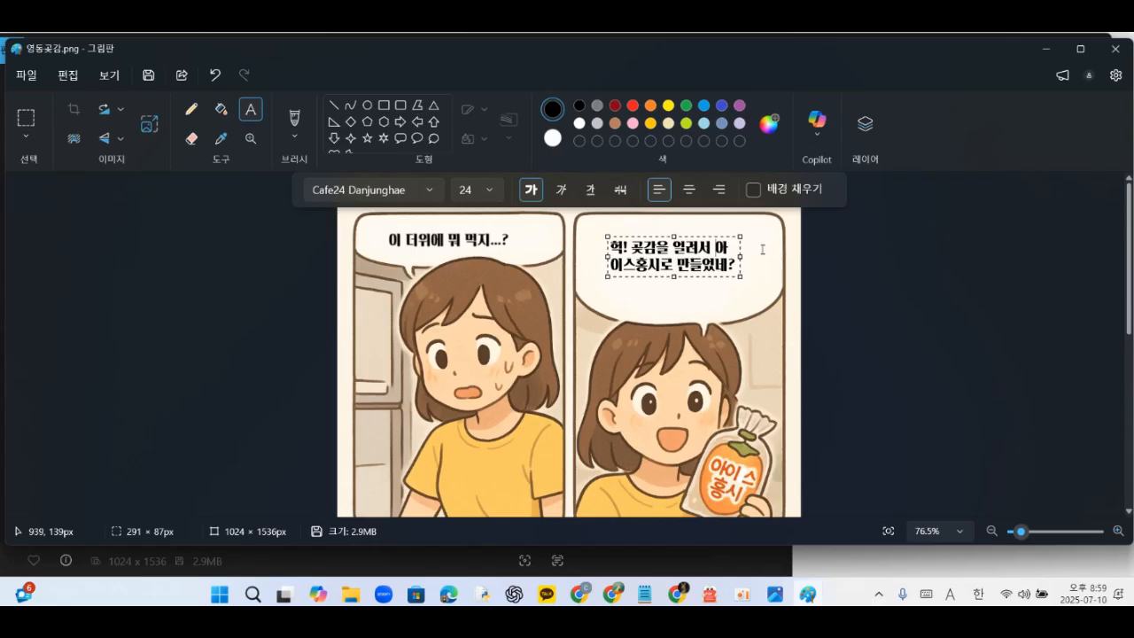
key(Return)
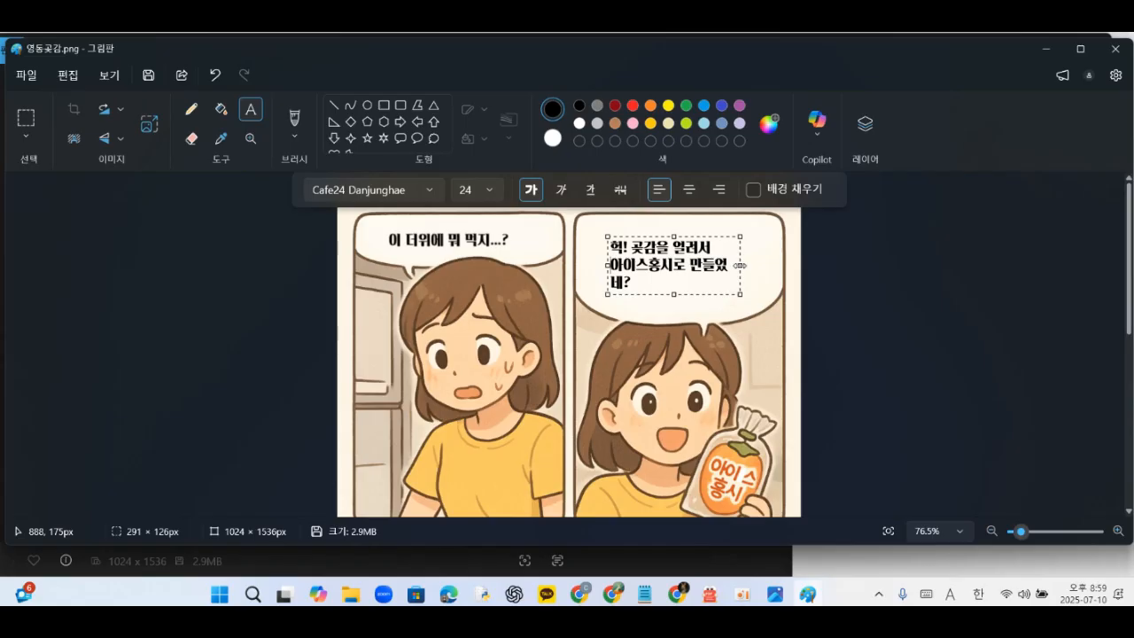
drag(739, 265, 752, 267)
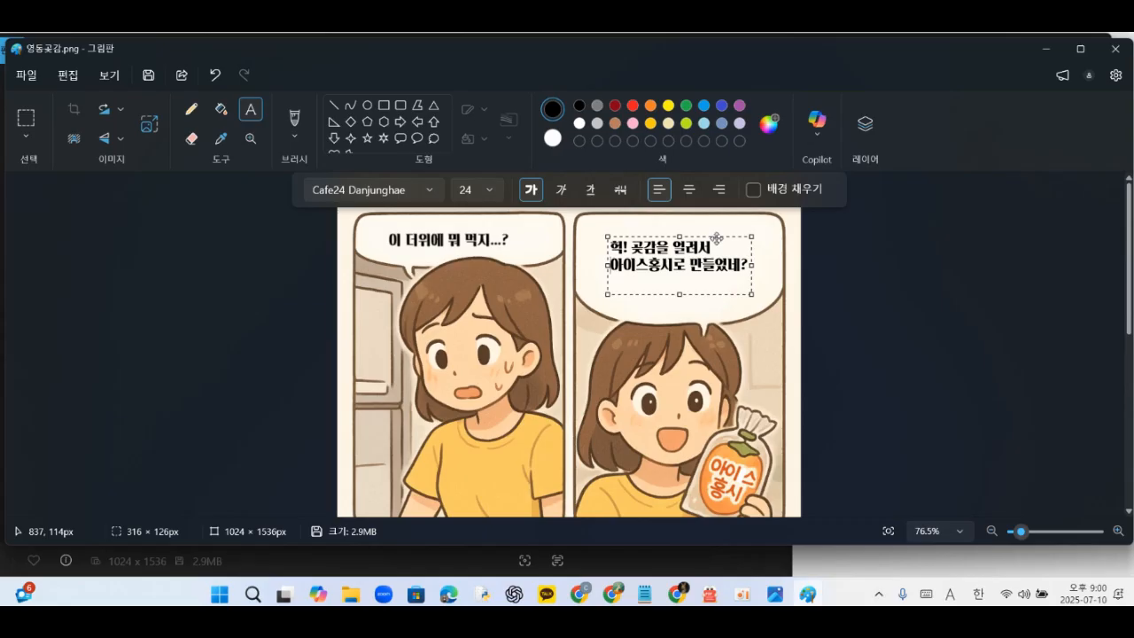
mouse_move(716, 238)
mouse_down()
mouse_move(706, 243)
mouse_move(719, 244)
mouse_up()
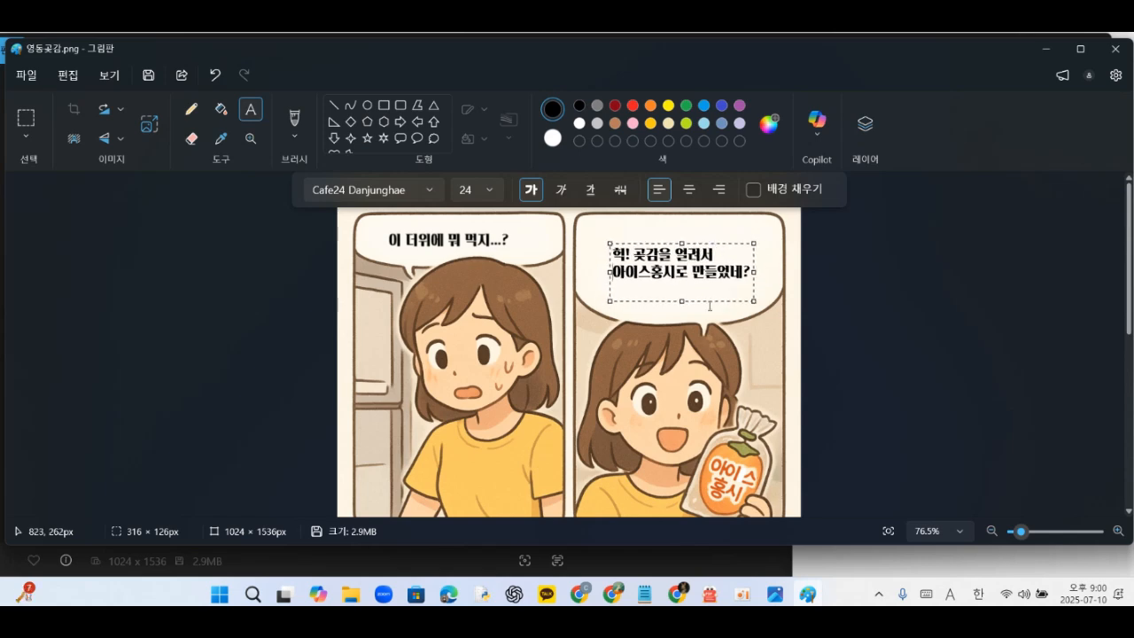
- Paste "겉은 곶감인데, 홍시가 아이스크림같아!" into a new text box in the third panel's speech bubble
scroll(684, 337, down, 5)
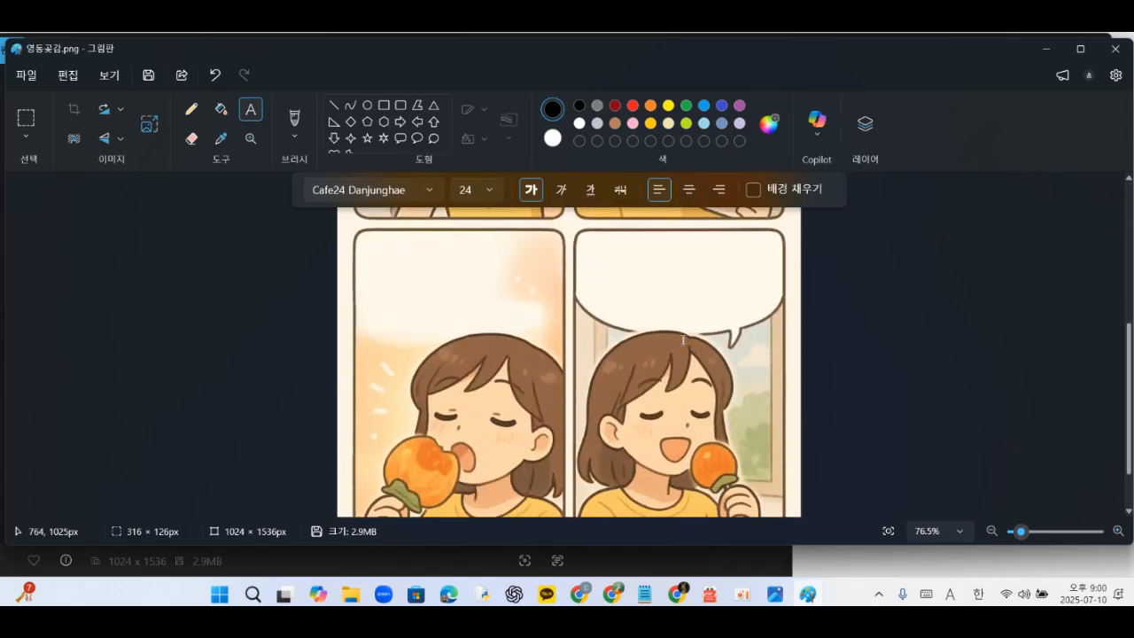
key(ctrl+z)
click(384, 319)
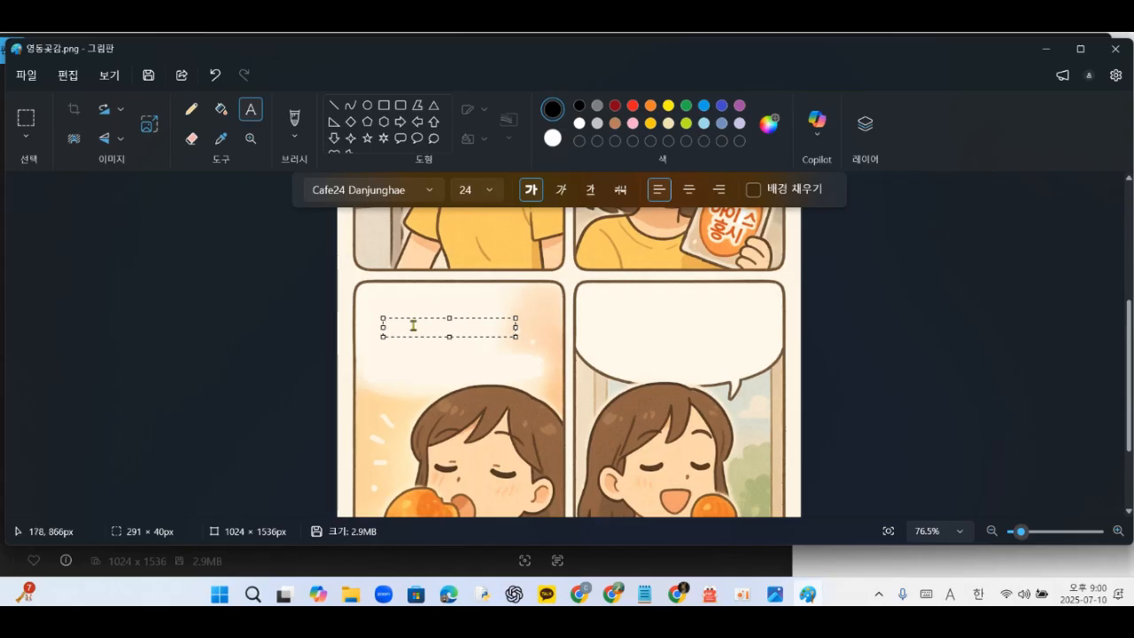
text(겉은 곶감인데, 홍시가 아이스크림같아!)
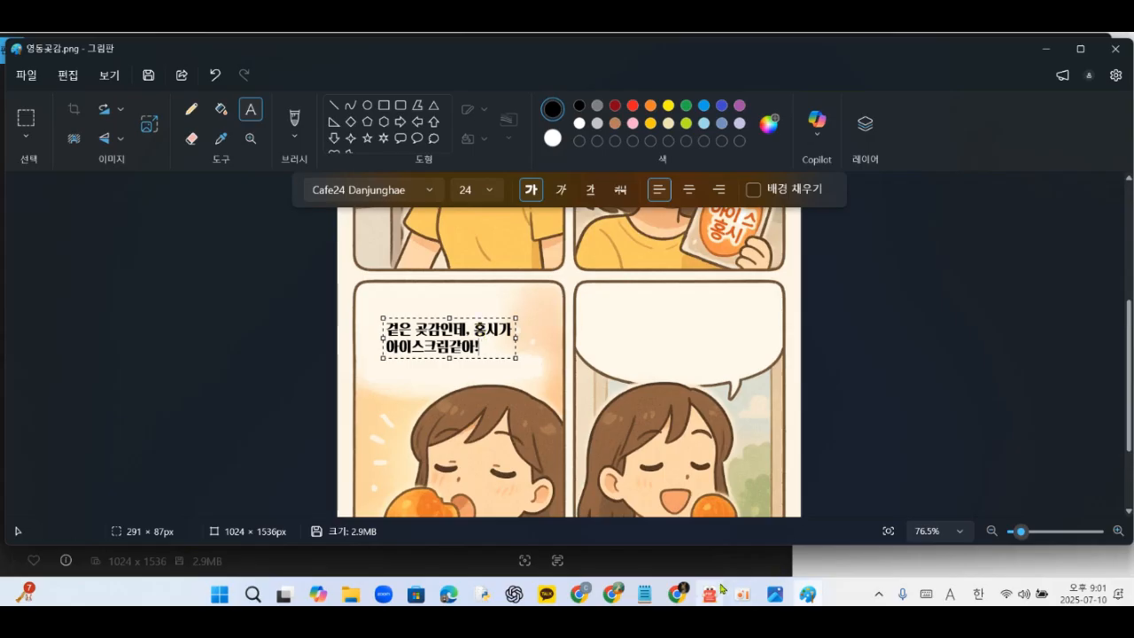
- Copy the last three Notepad lines and paste them into a new text box in the fourth bubble
click(644, 593)
drag(804, 508, 835, 539)
key(ctrl+c)
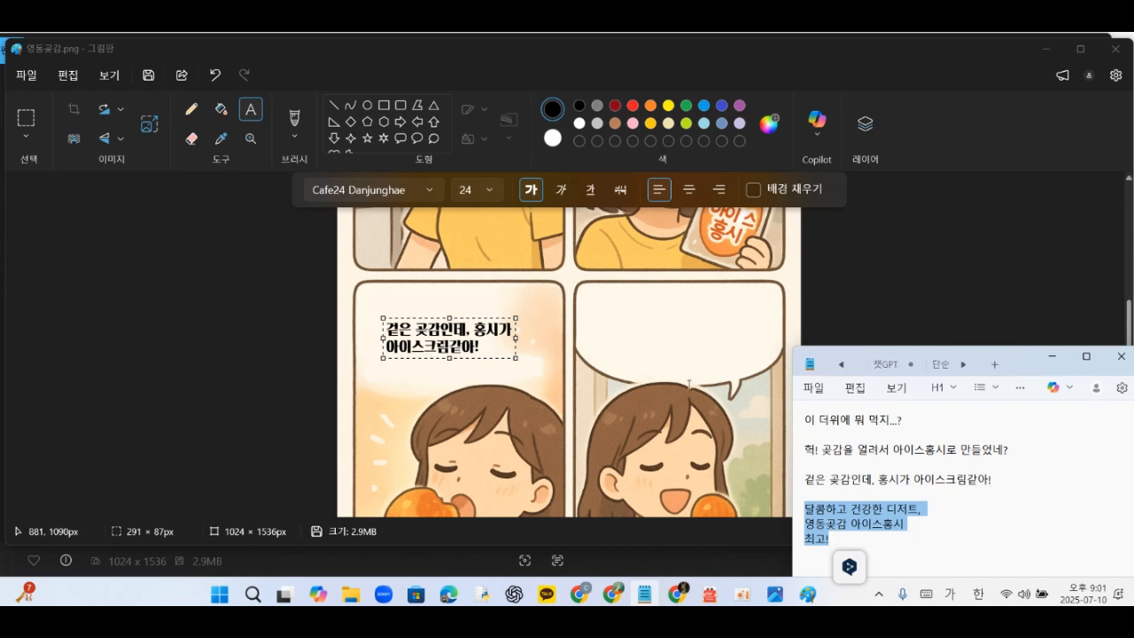
click(606, 311)
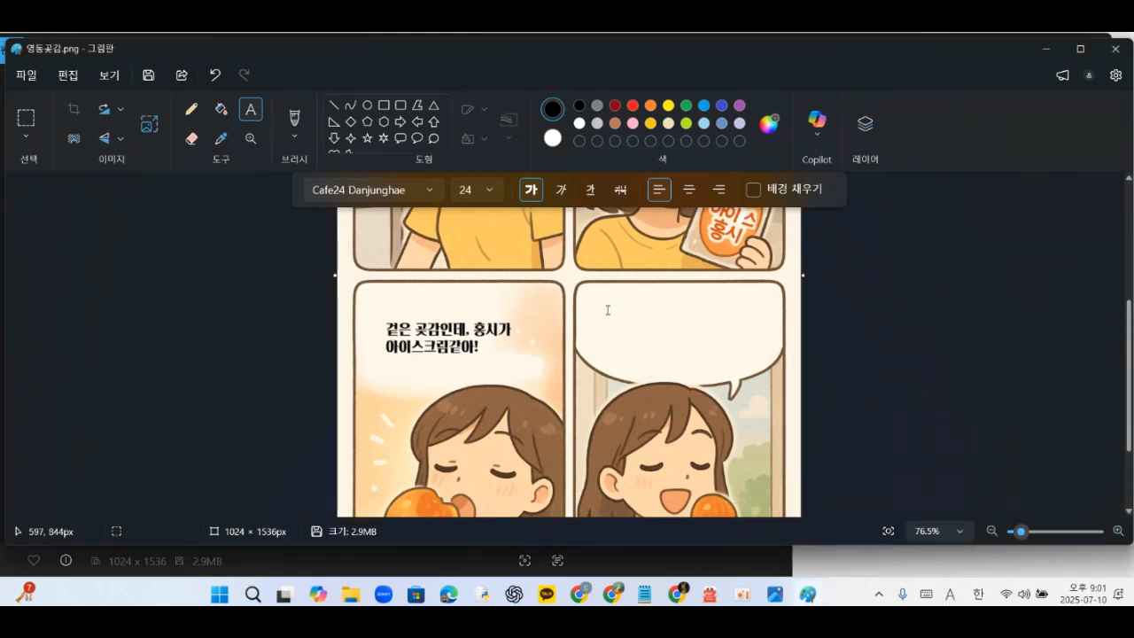
click(612, 307)
key(ctrl+v)
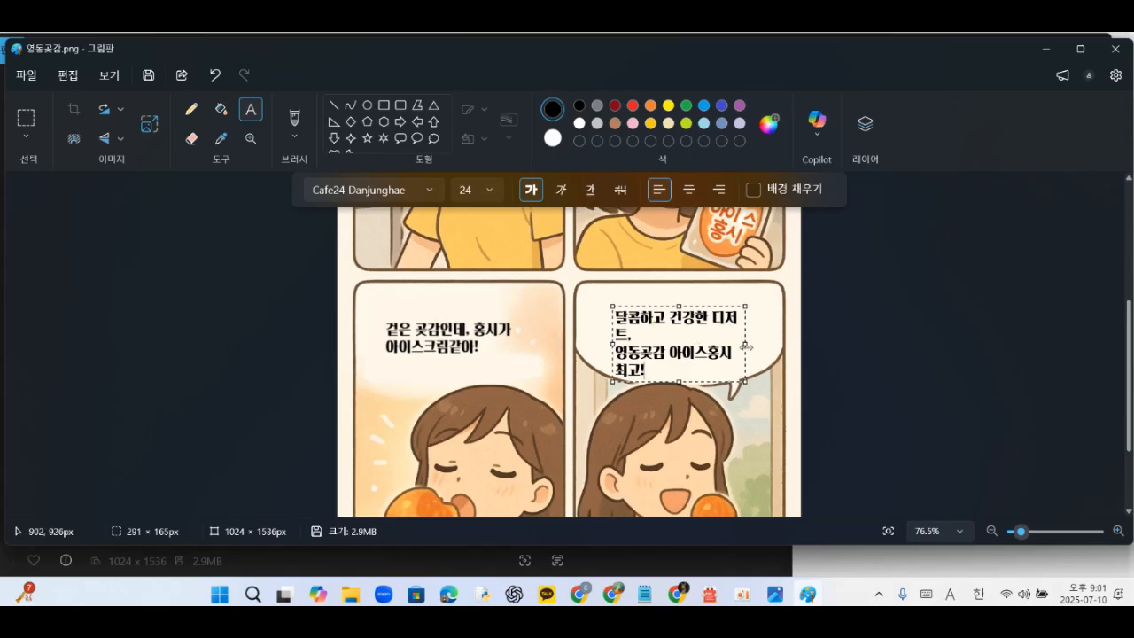
- Widen the fourth bubble's text box so each line fits on one row, reposition it, and commit the text
drag(746, 345, 768, 345)
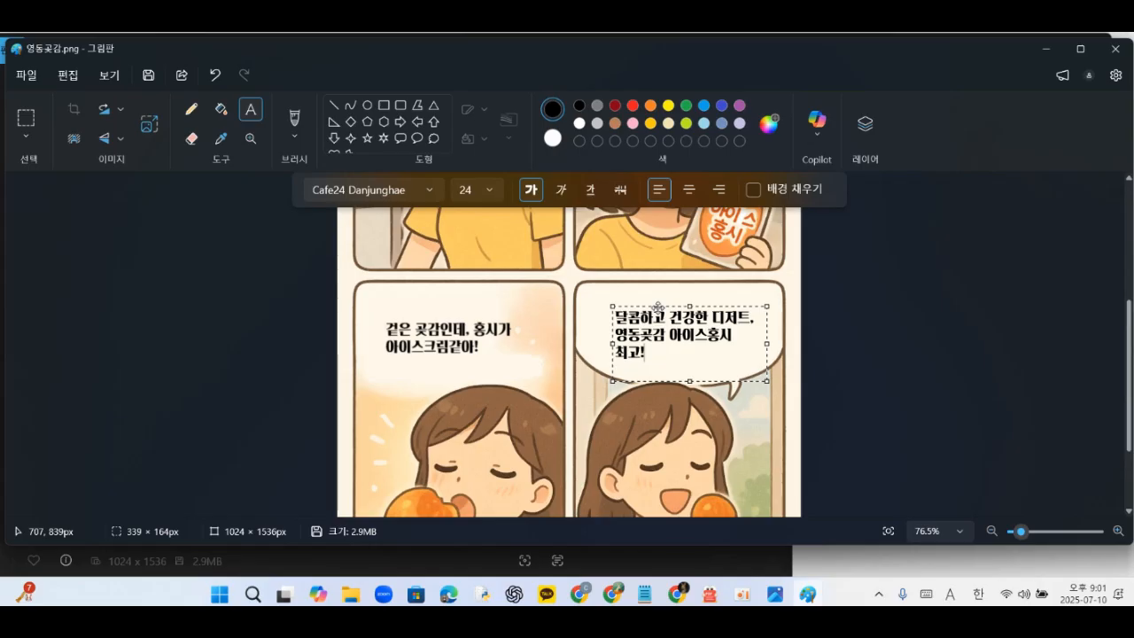
drag(657, 307, 657, 299)
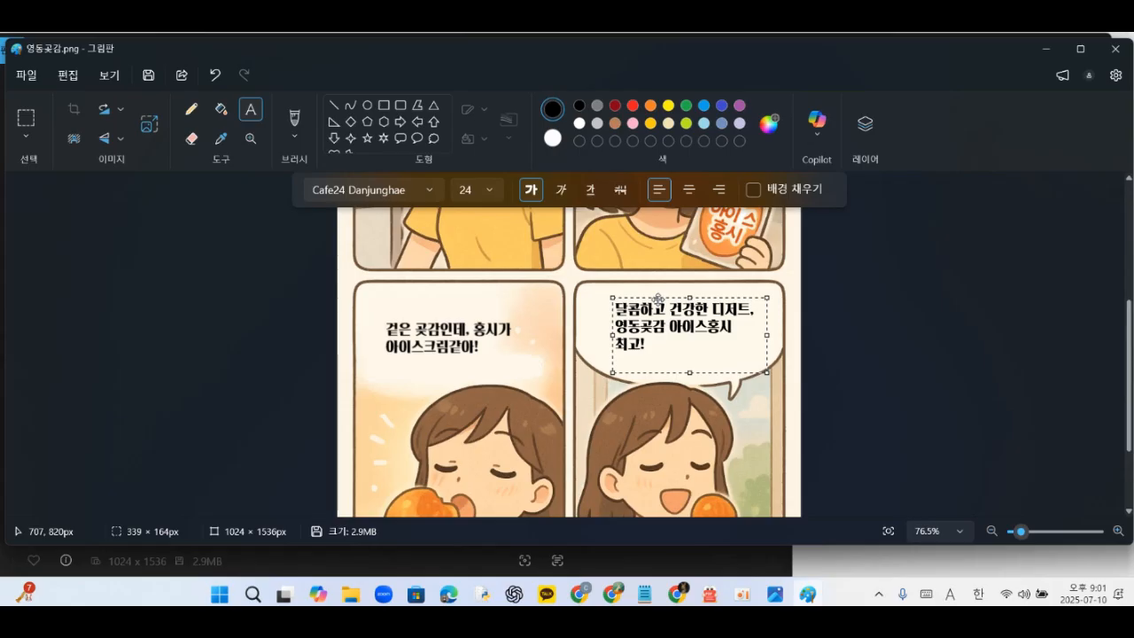
drag(657, 298, 657, 302)
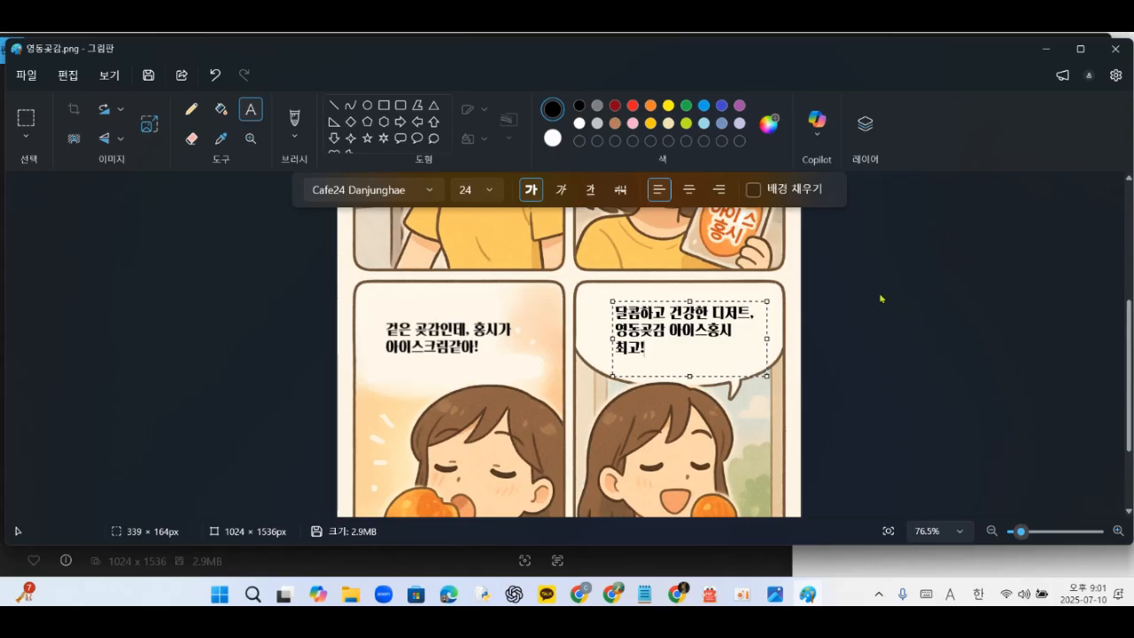
click(905, 328)
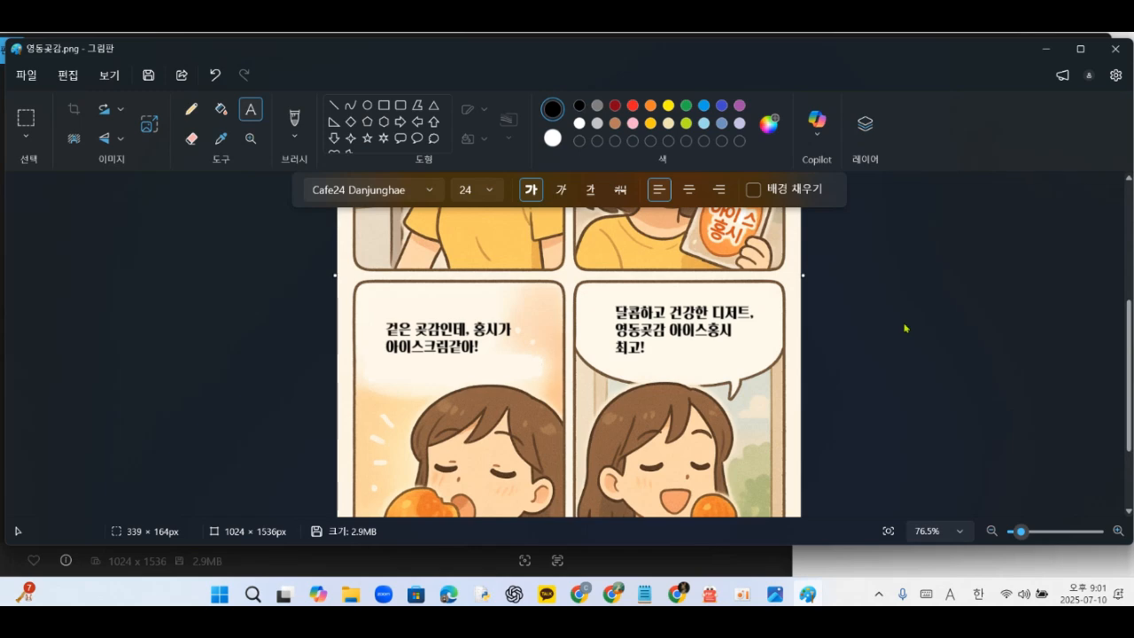
- Scroll through the comic to review the text in all four speech bubbles
scroll(702, 412, up, 3)
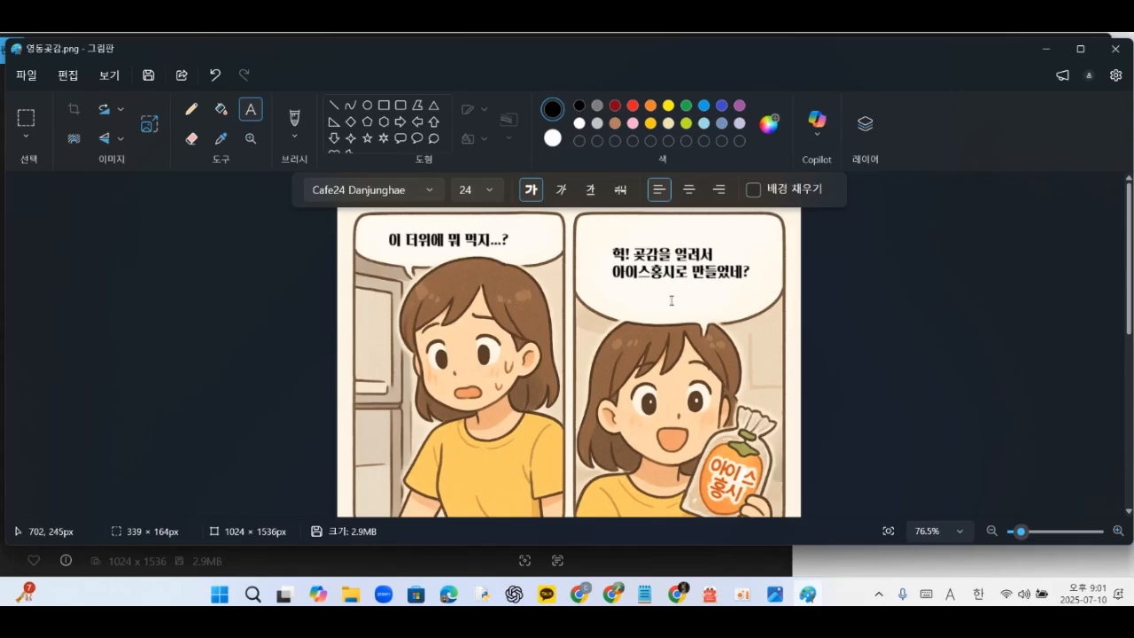
scroll(681, 284, down, 3)
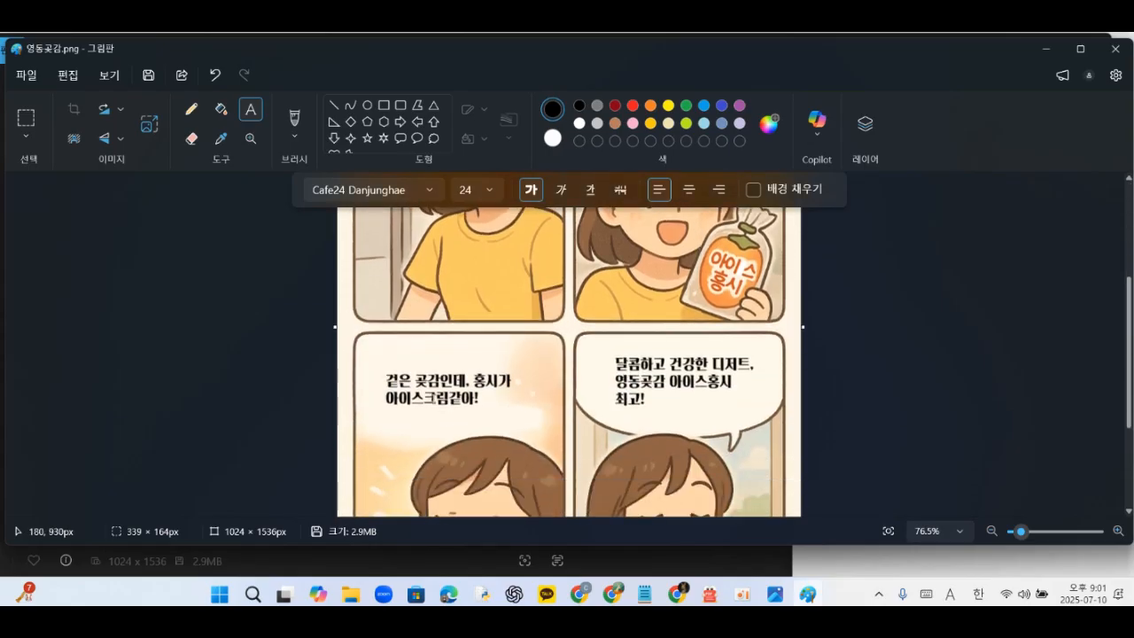
scroll(730, 424, down, 3)
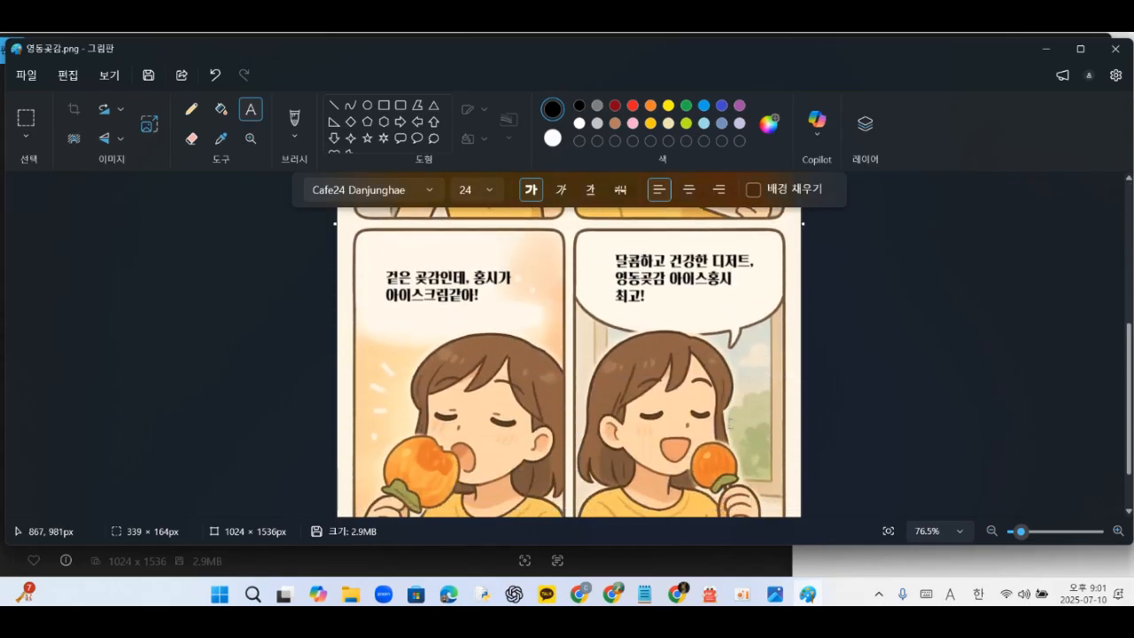
scroll(730, 423, up, 4)
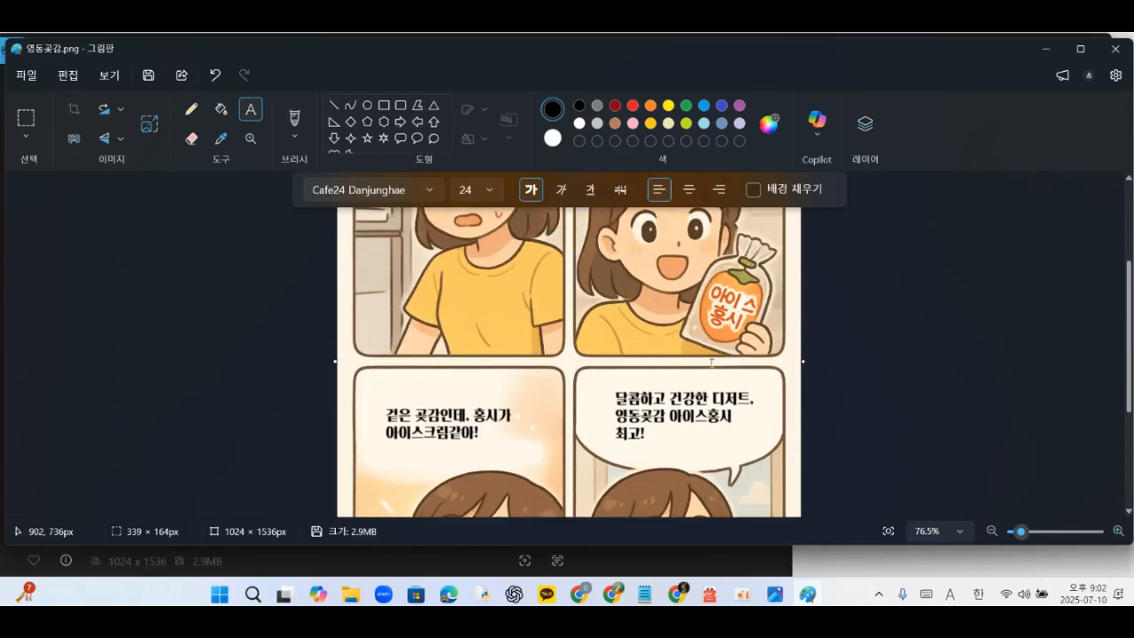
scroll(574, 402, up, 1)
scroll(575, 403, up, 4)
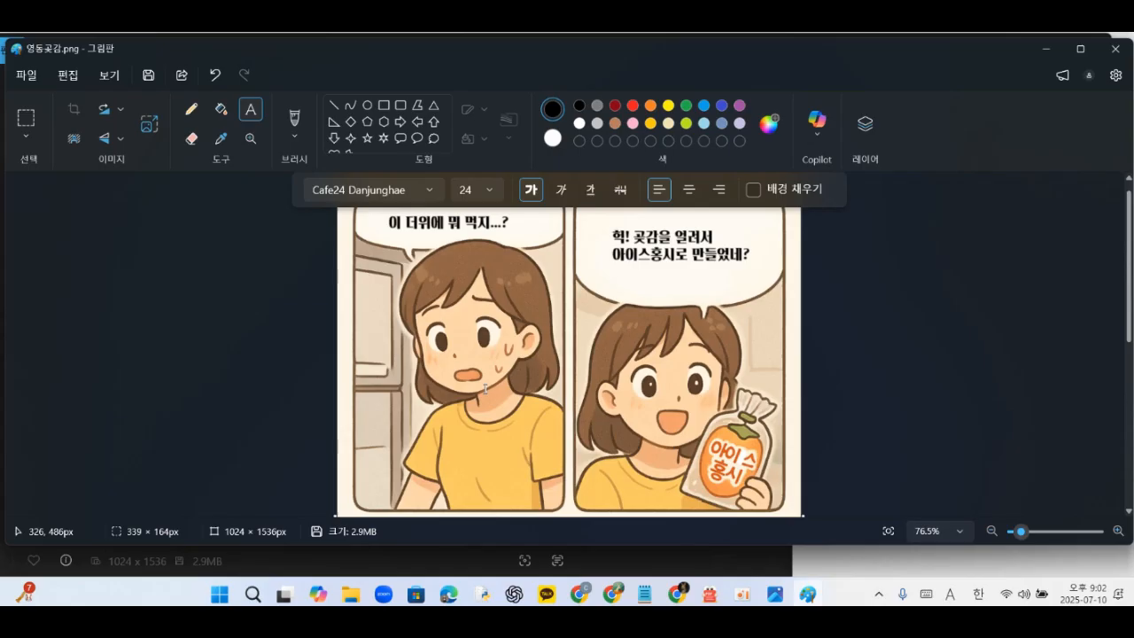
click(27, 77)
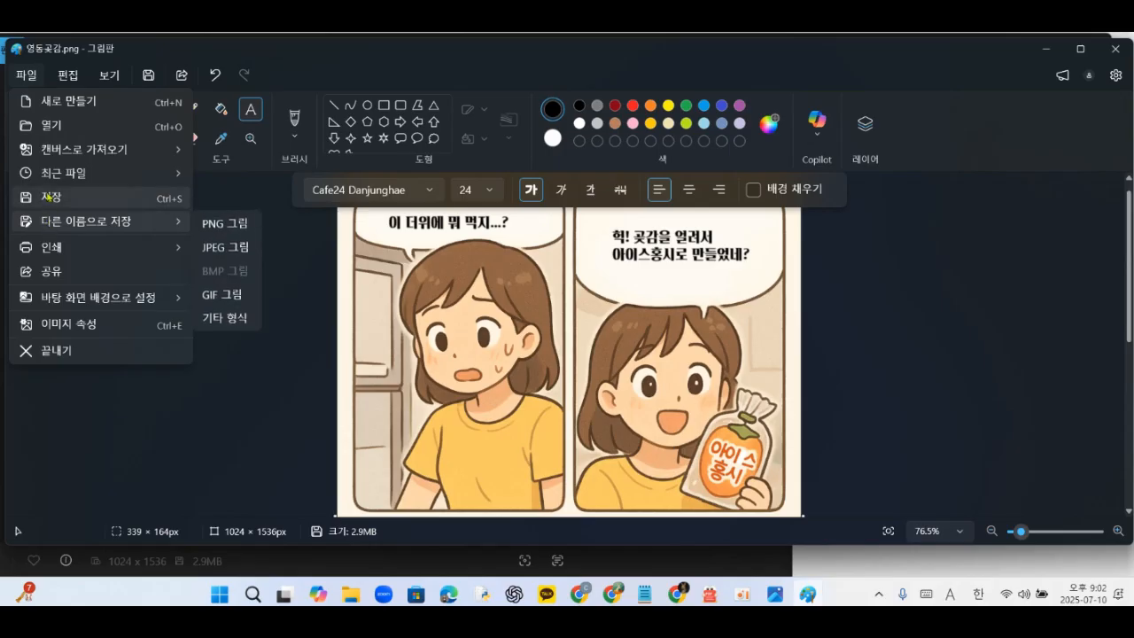
mouse_move(51, 224)
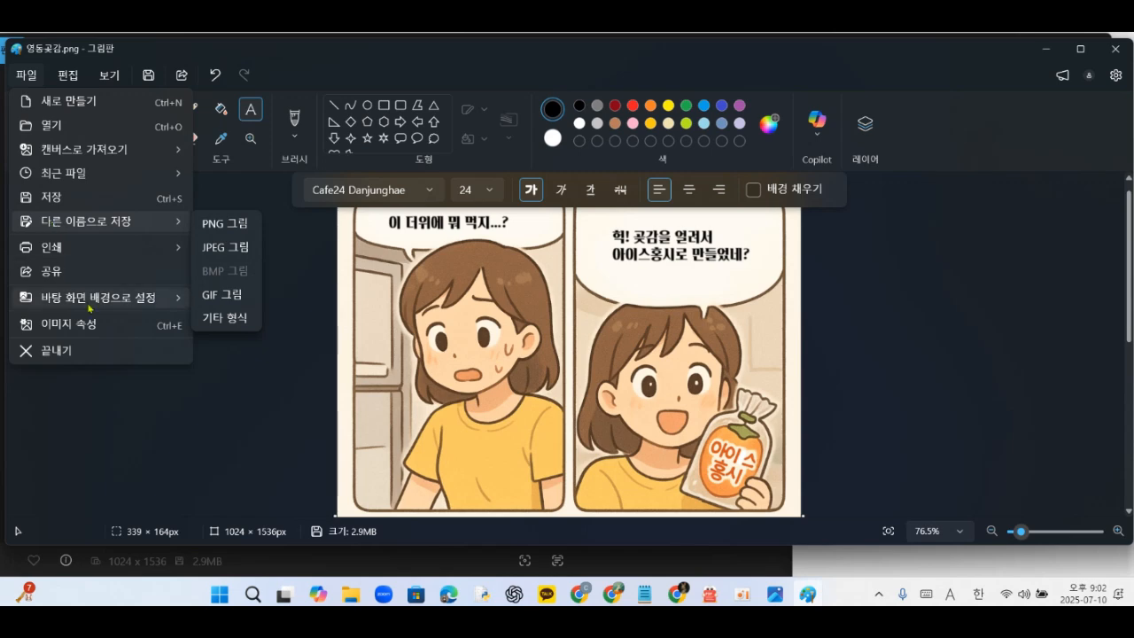
click(218, 379)
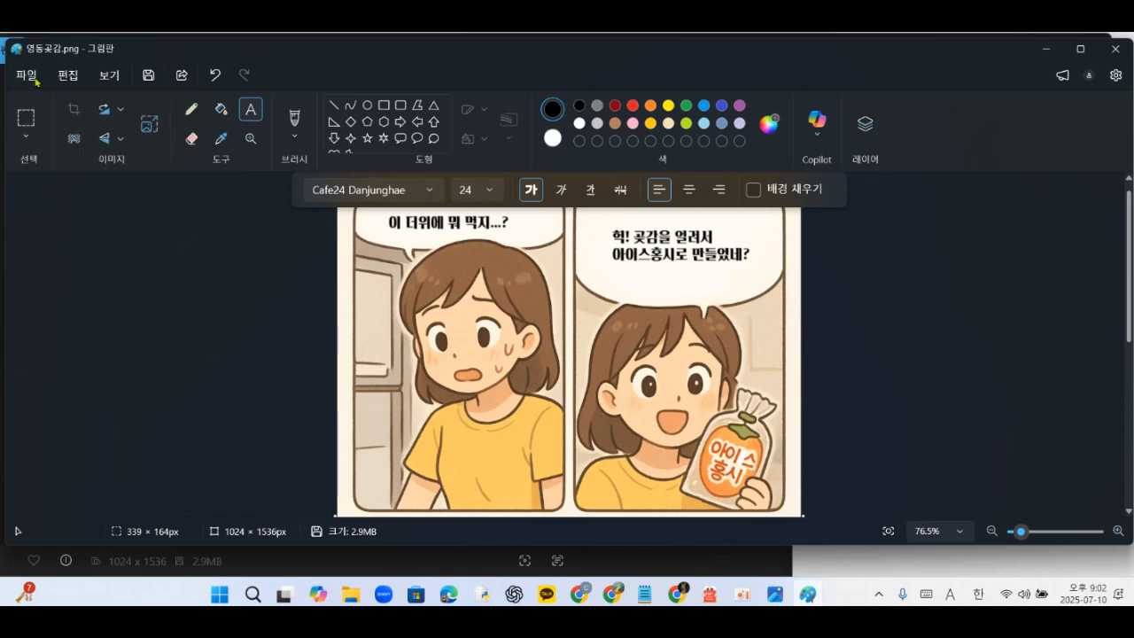